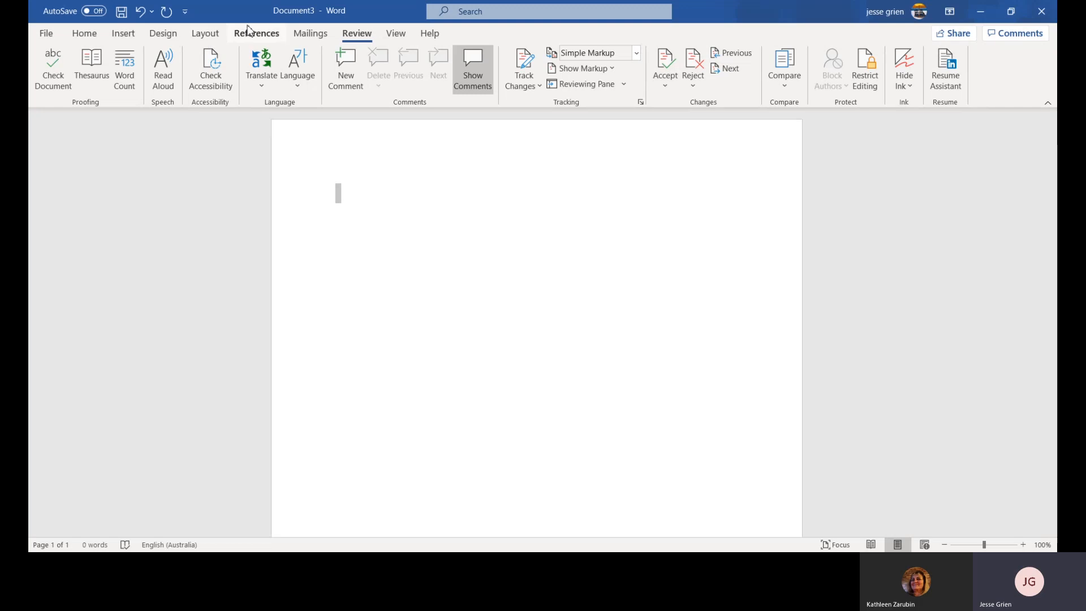
# Set the document's citation style to Harvard - Anglia 2008.
pyautogui.click(265, 34)
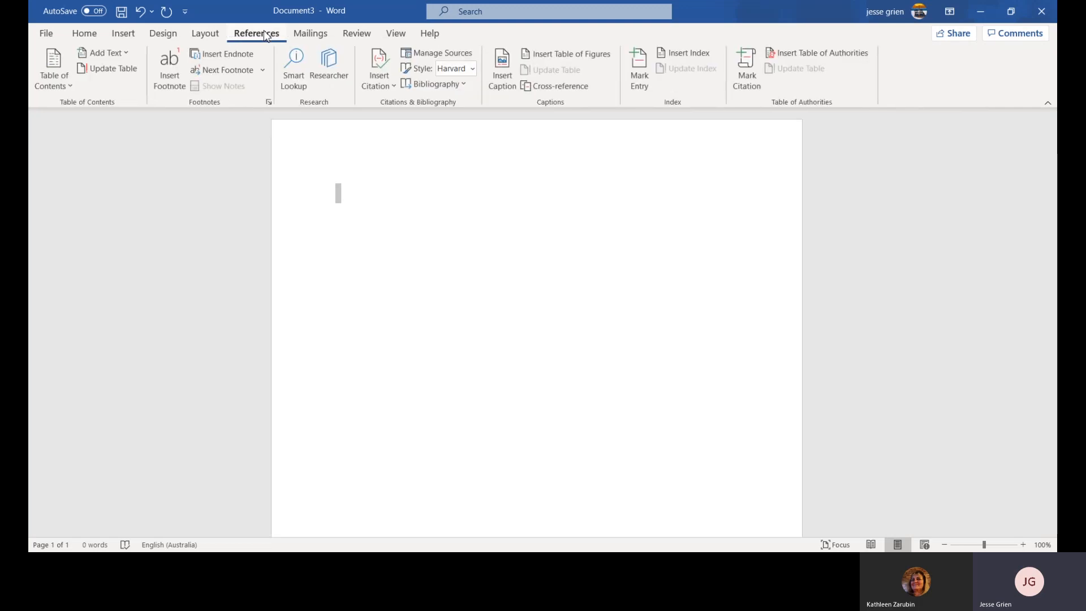
pyautogui.click(472, 68)
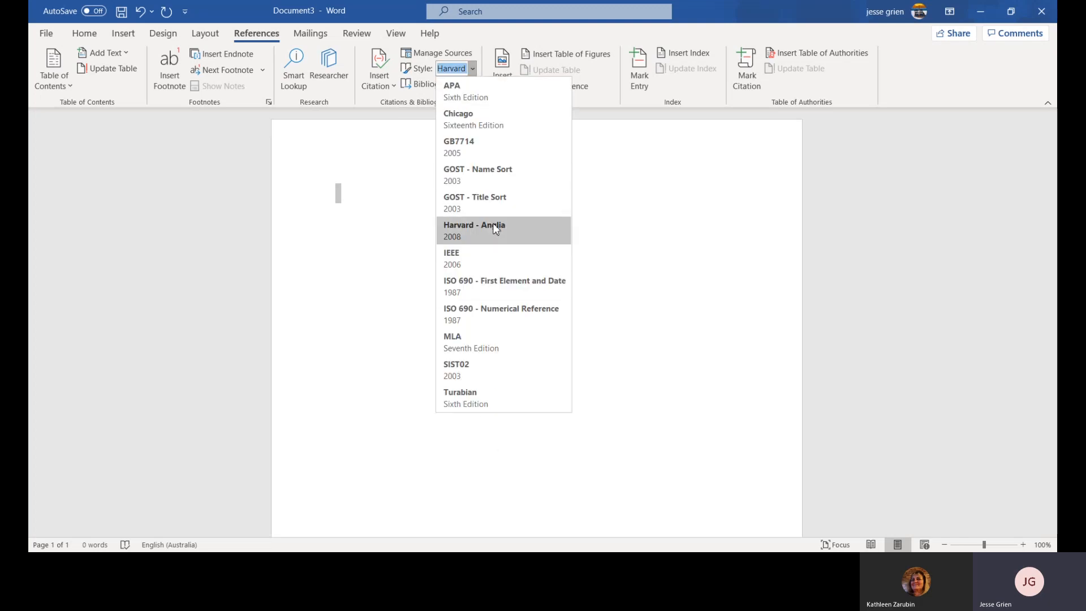
pyautogui.click(517, 226)
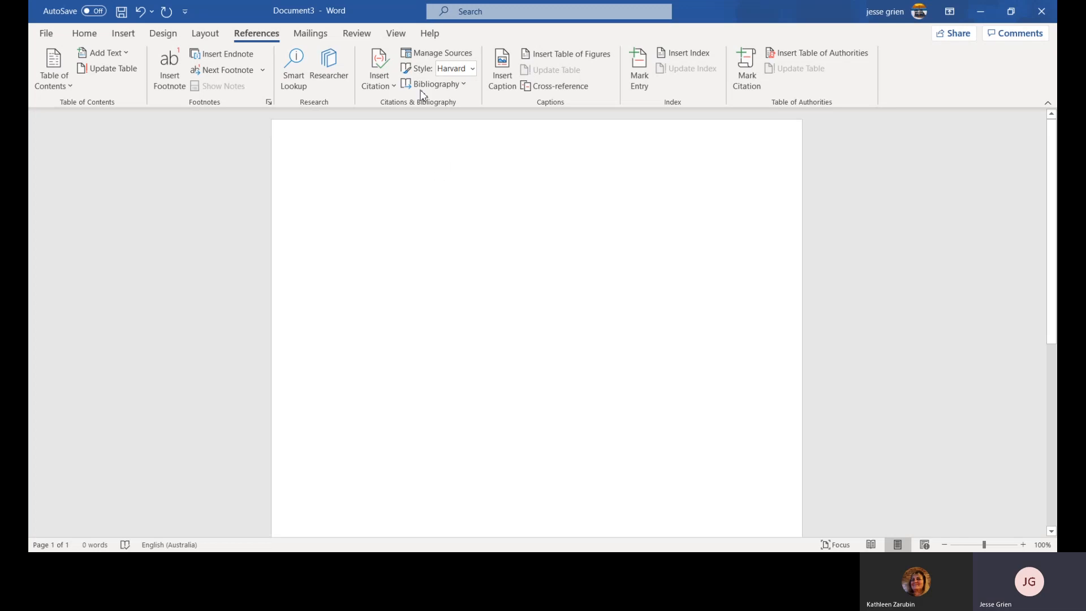
# Open the Source Manager and start creating a new source.
pyautogui.click(421, 57)
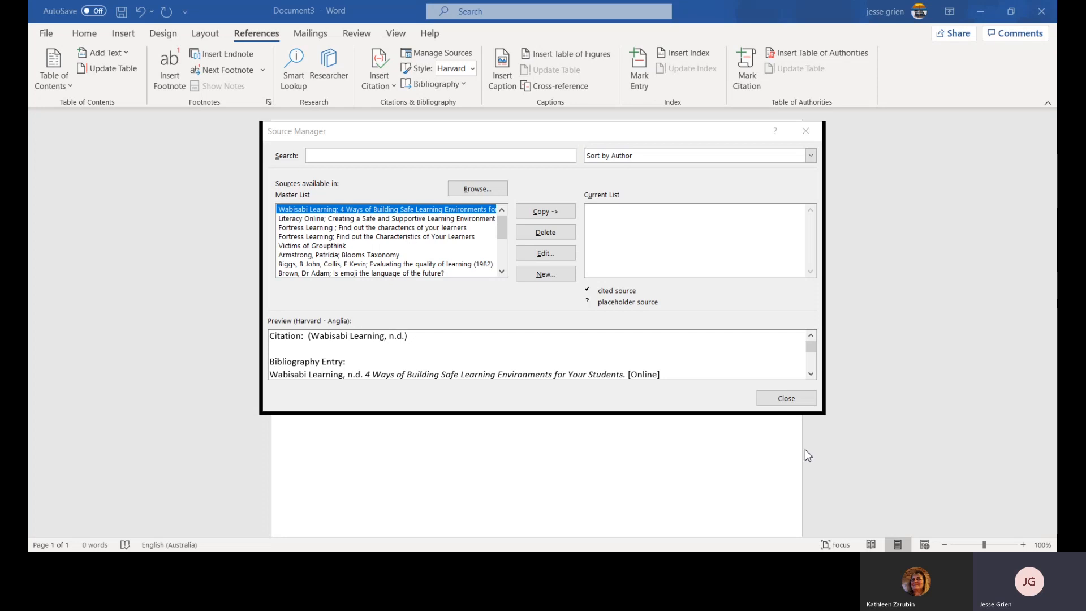
pyautogui.click(773, 491)
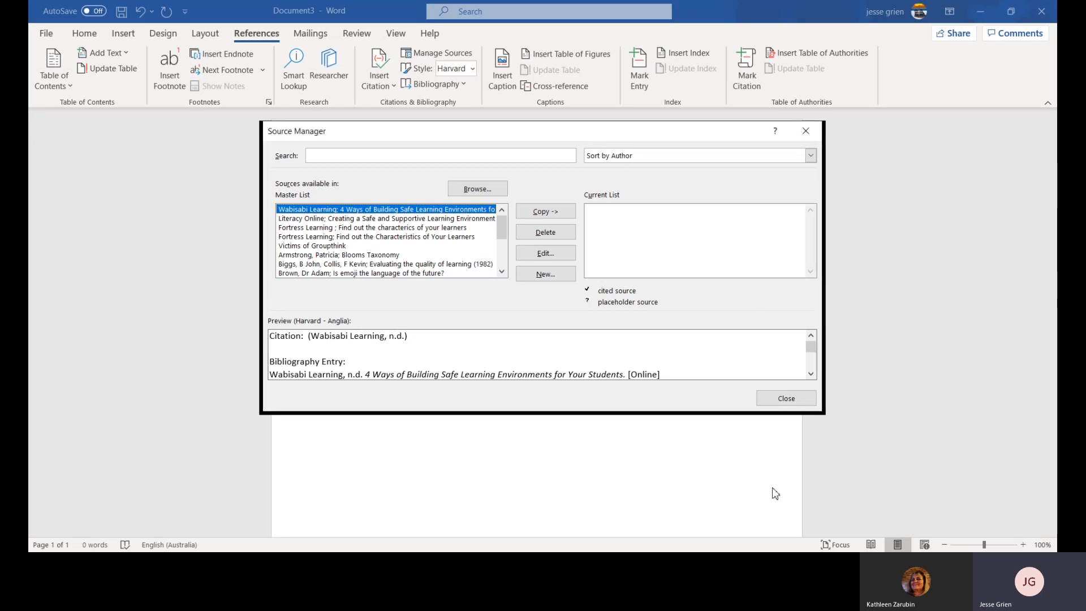
pyautogui.click(557, 276)
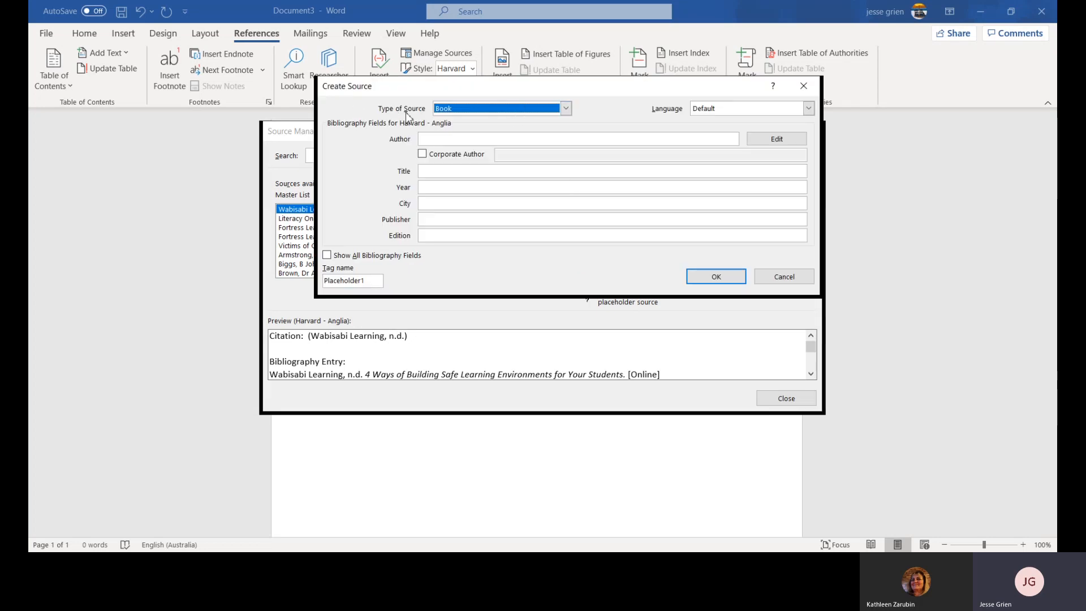
# Look through the available source types for the new source, leaving Book selected.
pyautogui.click(568, 106)
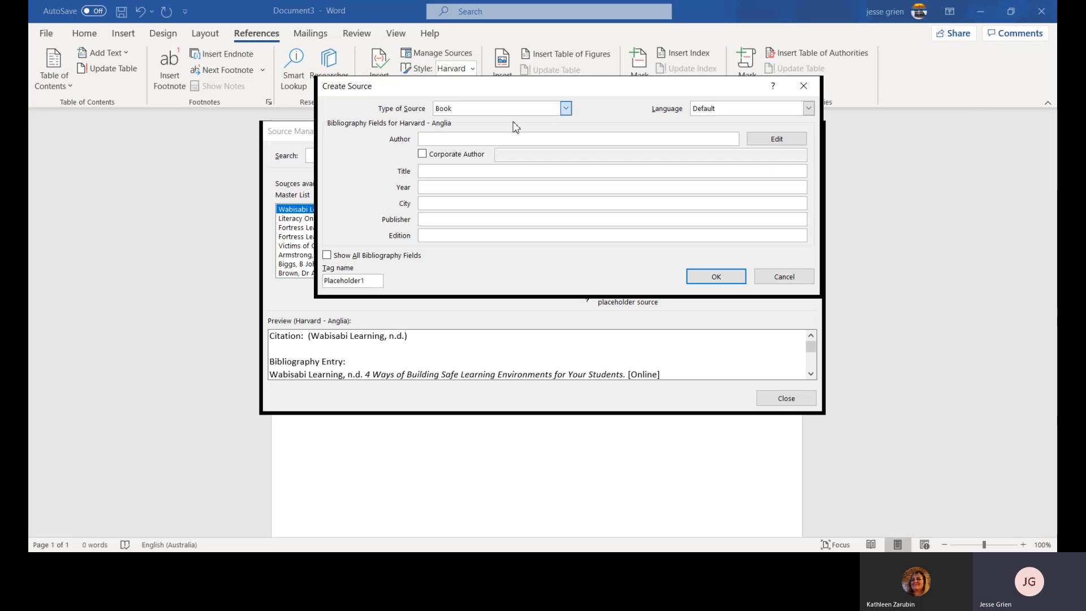
pyautogui.press('Down')
pyautogui.press('Down')
pyautogui.press('Down')
pyautogui.press('Down')
pyautogui.press('Down')
pyautogui.press('Down')
pyautogui.press('Down')
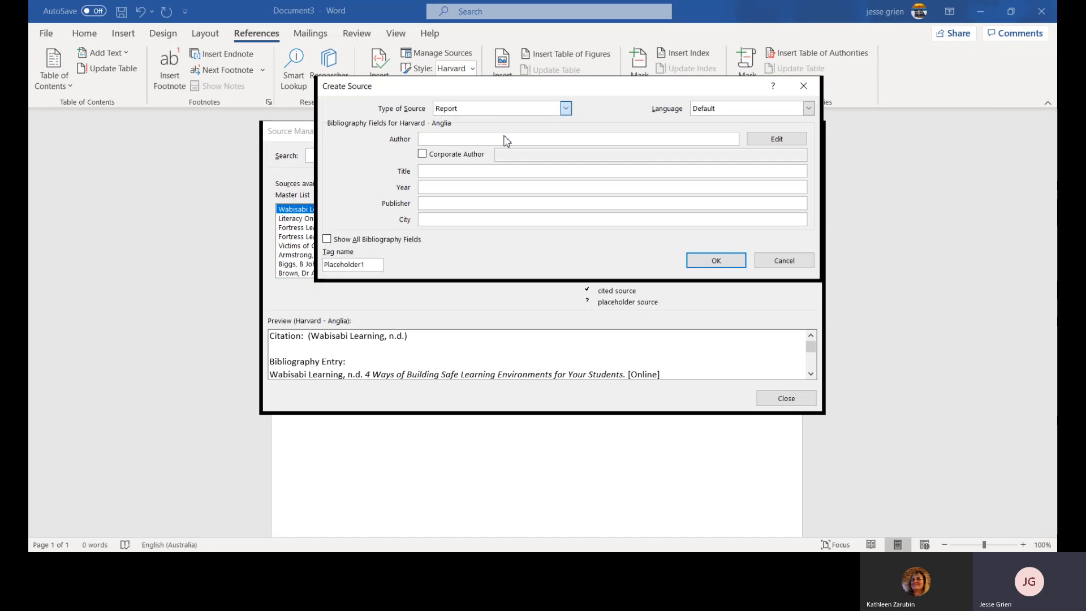
pyautogui.scroll(7, 506, 141)
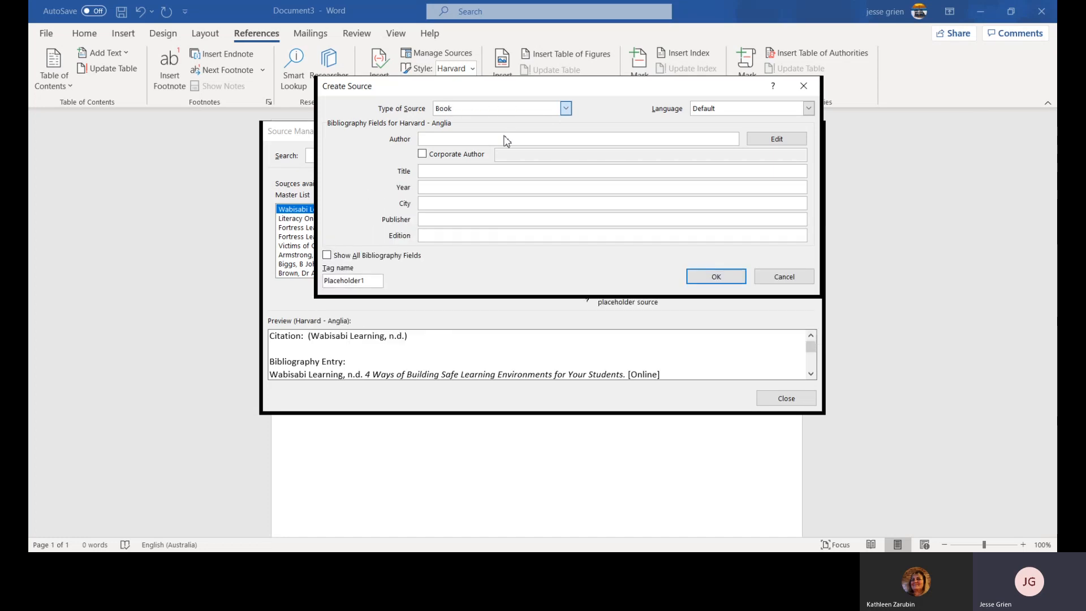
pyautogui.scroll(-1, 506, 142)
pyautogui.scroll(-1, 506, 141)
pyautogui.scroll(-1, 506, 142)
pyautogui.press('Down')
pyautogui.press('Up')
pyautogui.press('Up')
pyautogui.press('Up')
pyautogui.press('Up')
pyautogui.click(514, 121)
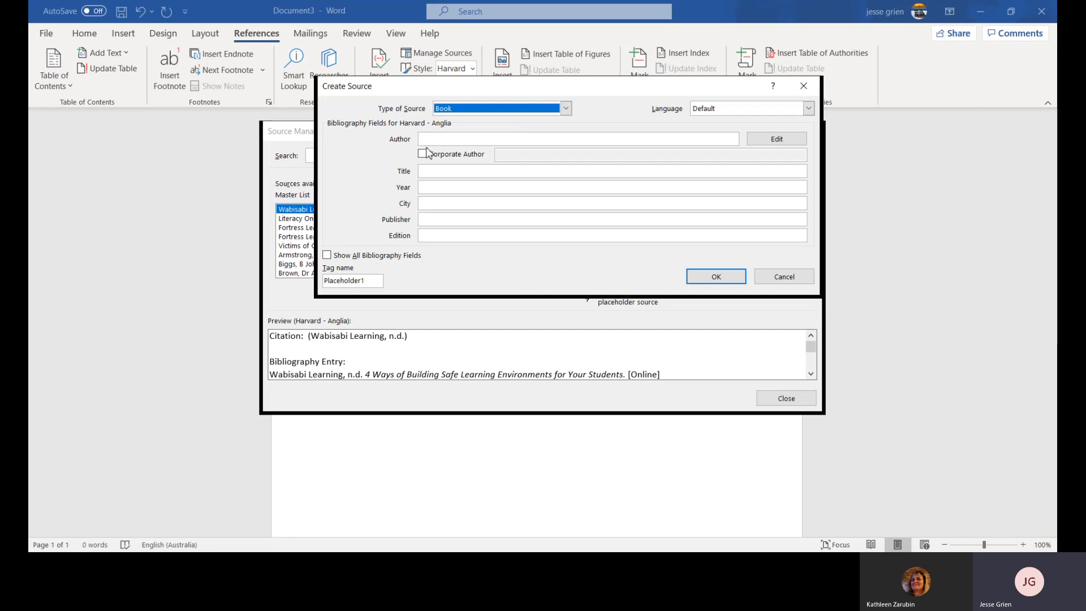
# Add the book's two authors by last and first name through the author name editor.
pyautogui.click(448, 140)
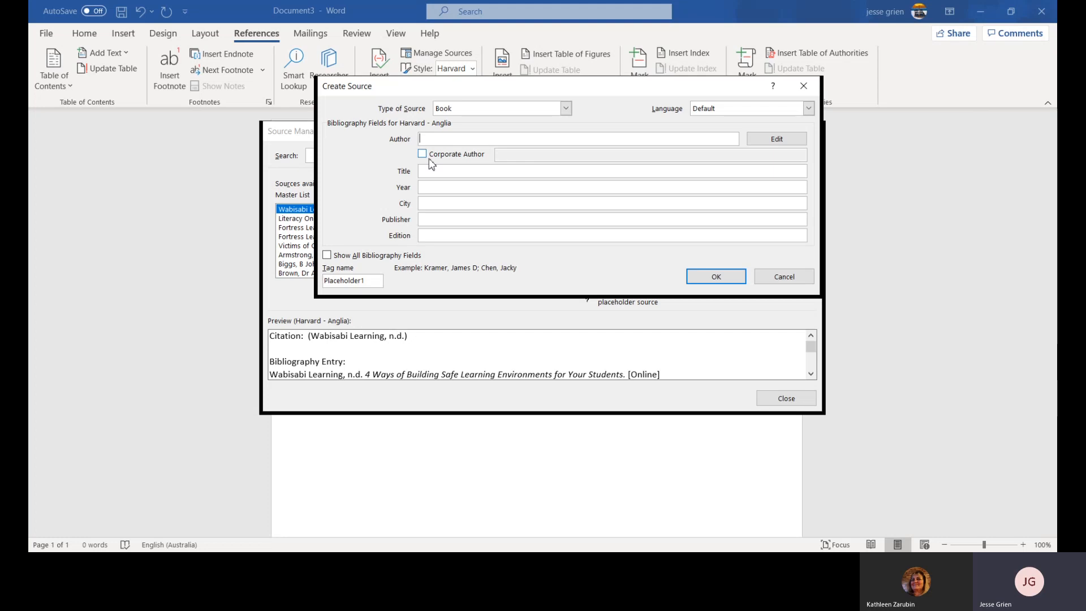
pyautogui.click(373, 563)
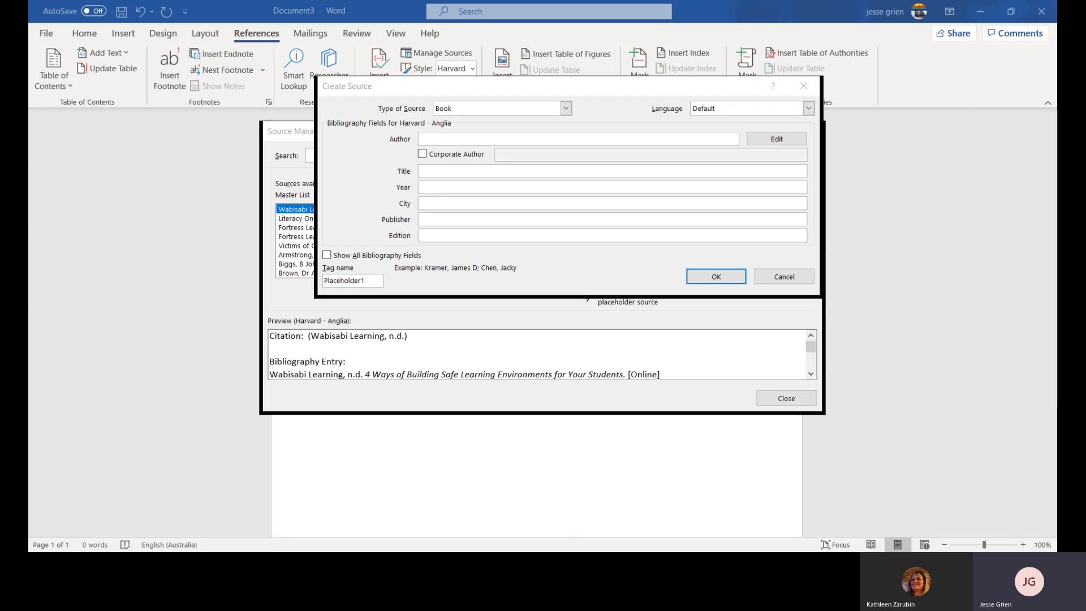
pyautogui.click(645, 348)
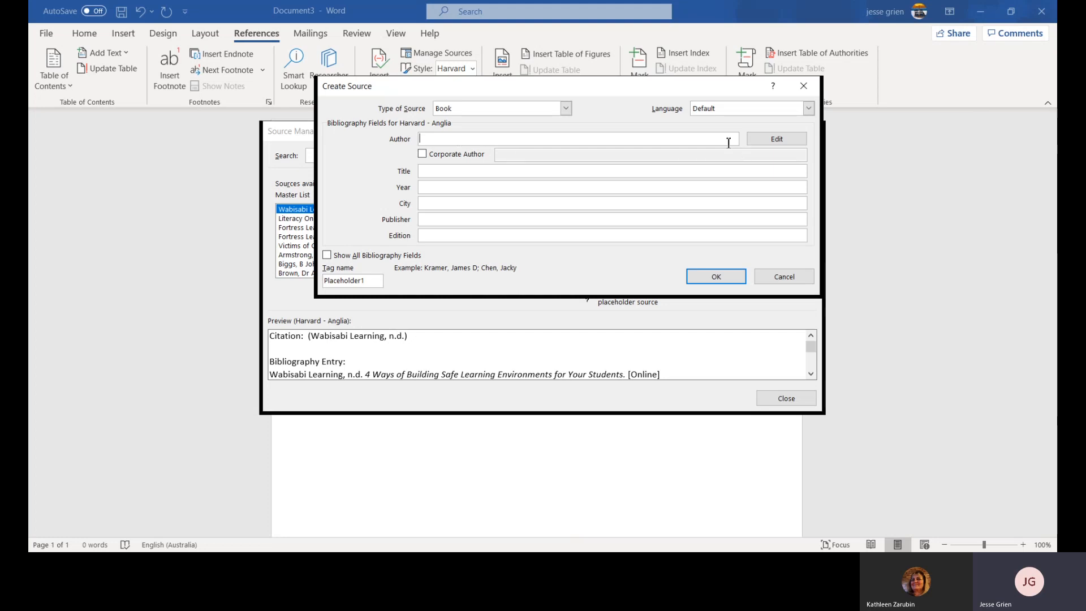
pyautogui.click(772, 140)
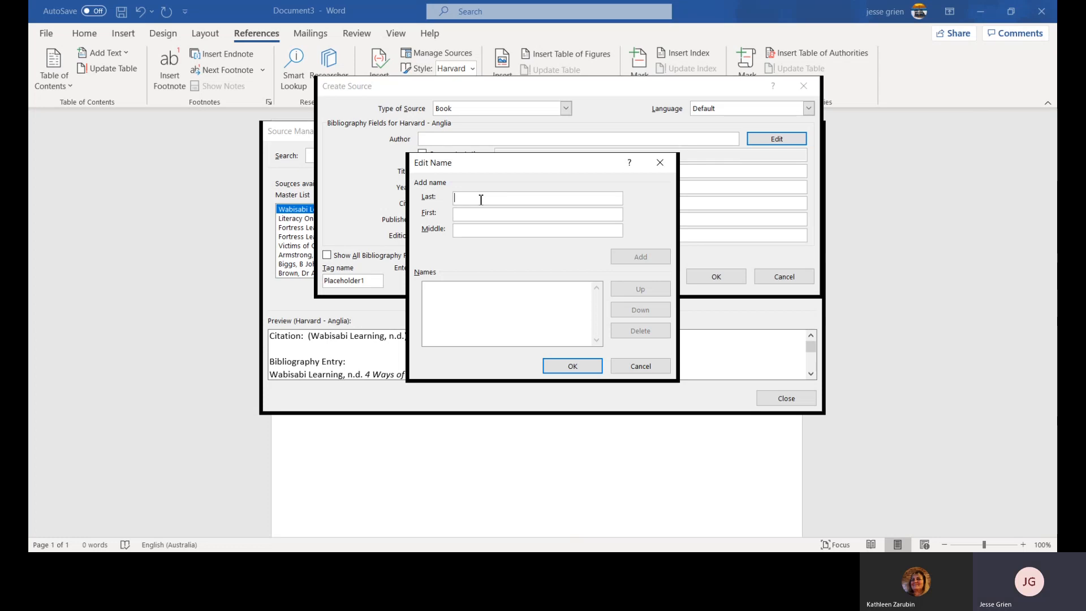
pyautogui.write('Rogers')
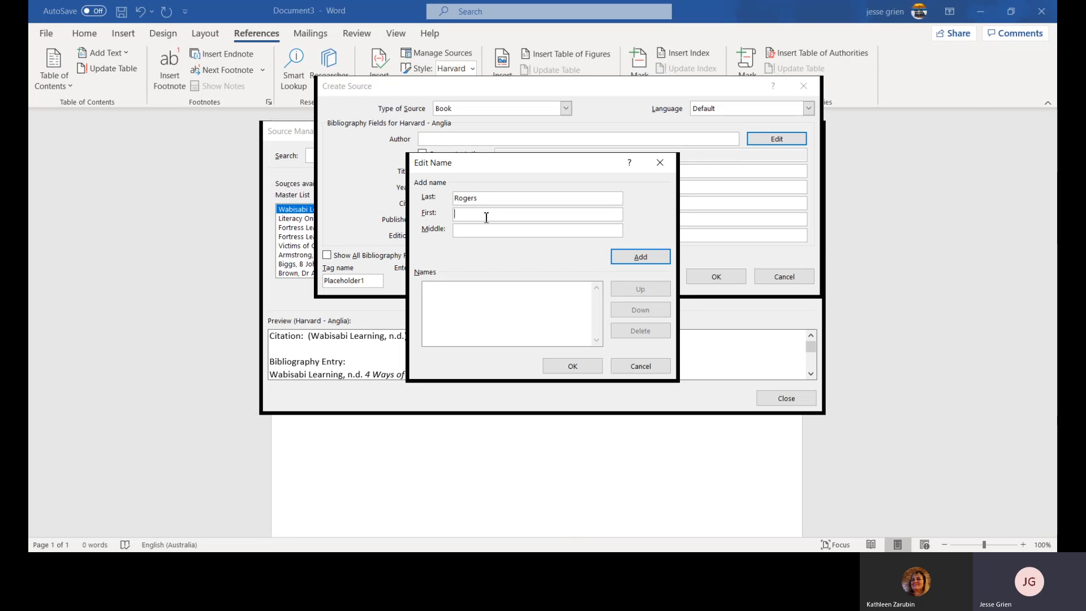
pyautogui.write('Alan')
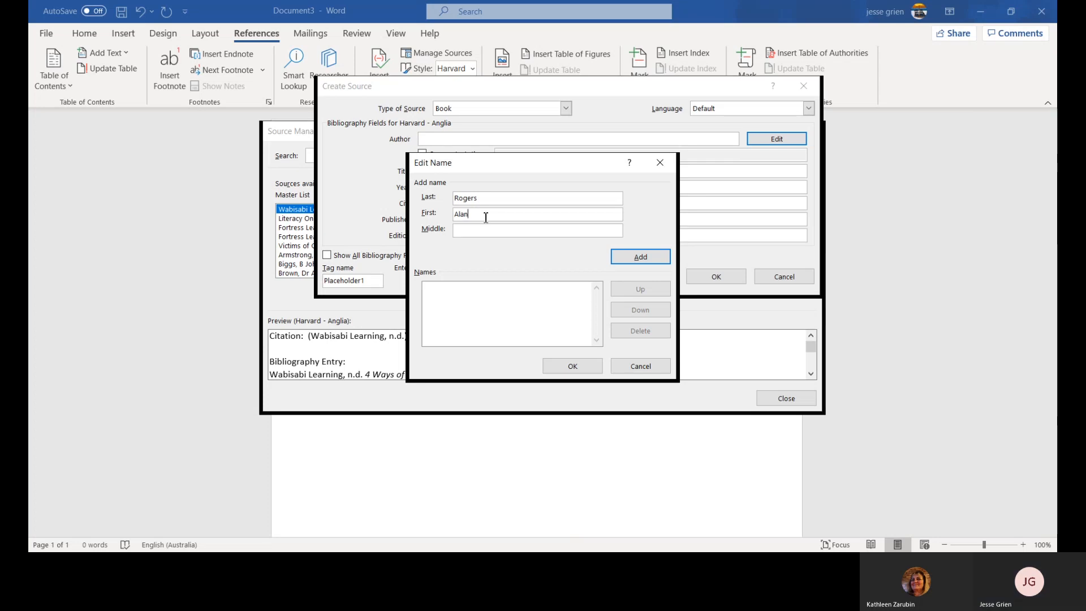
pyautogui.click(622, 257)
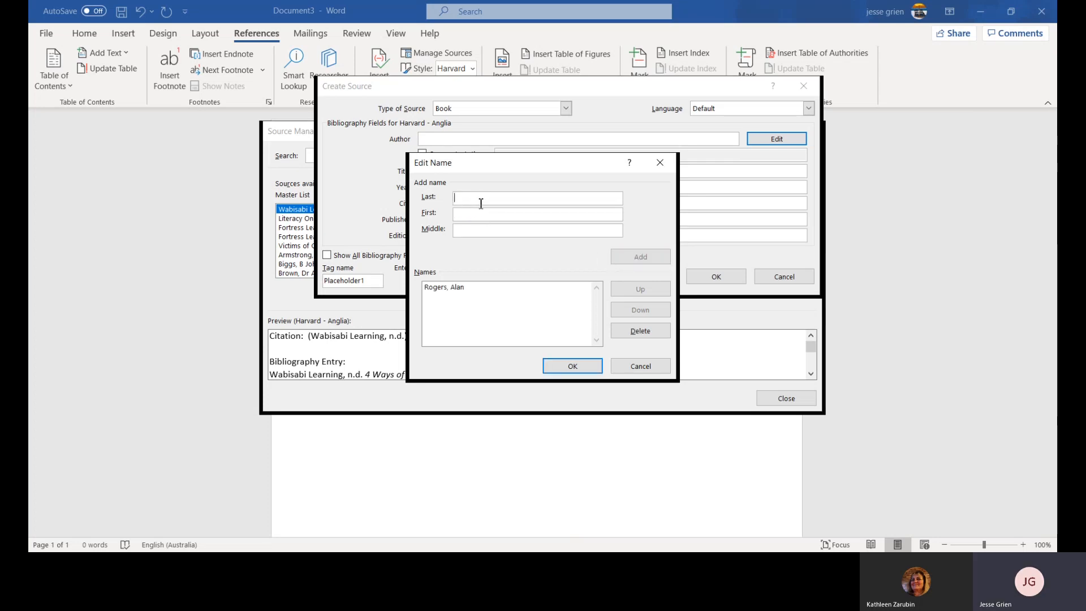
pyautogui.write('Harrocks')
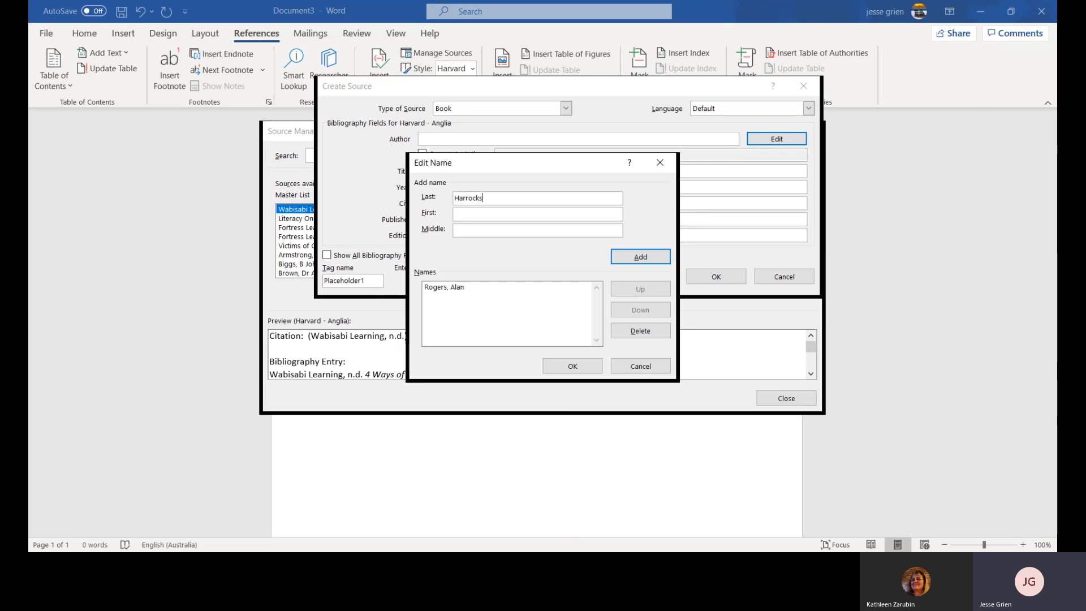
pyautogui.write('Naom')
pyautogui.click(638, 258)
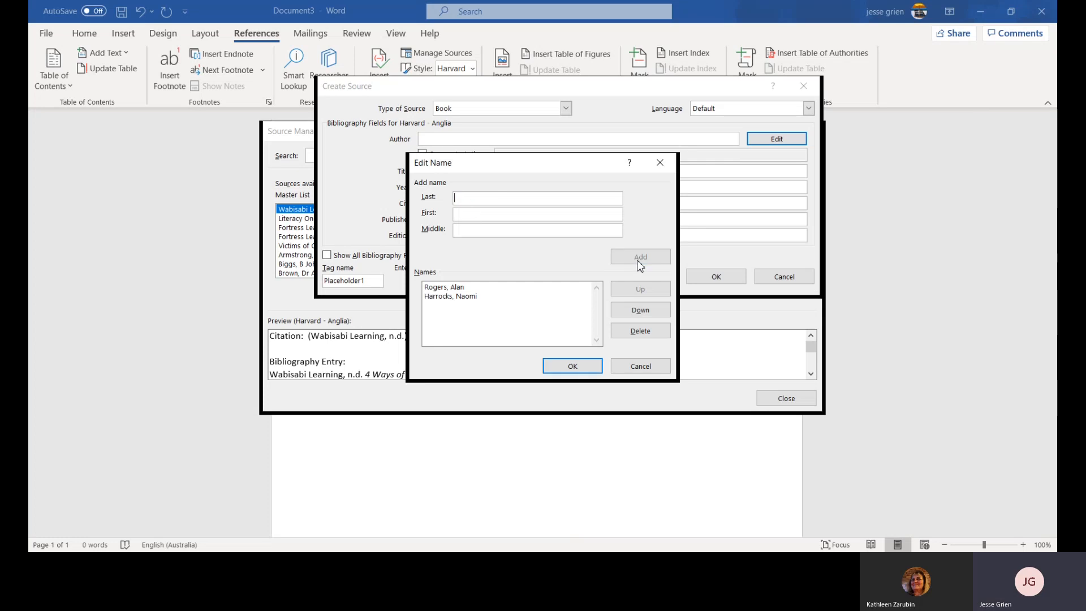
pyautogui.click(573, 366)
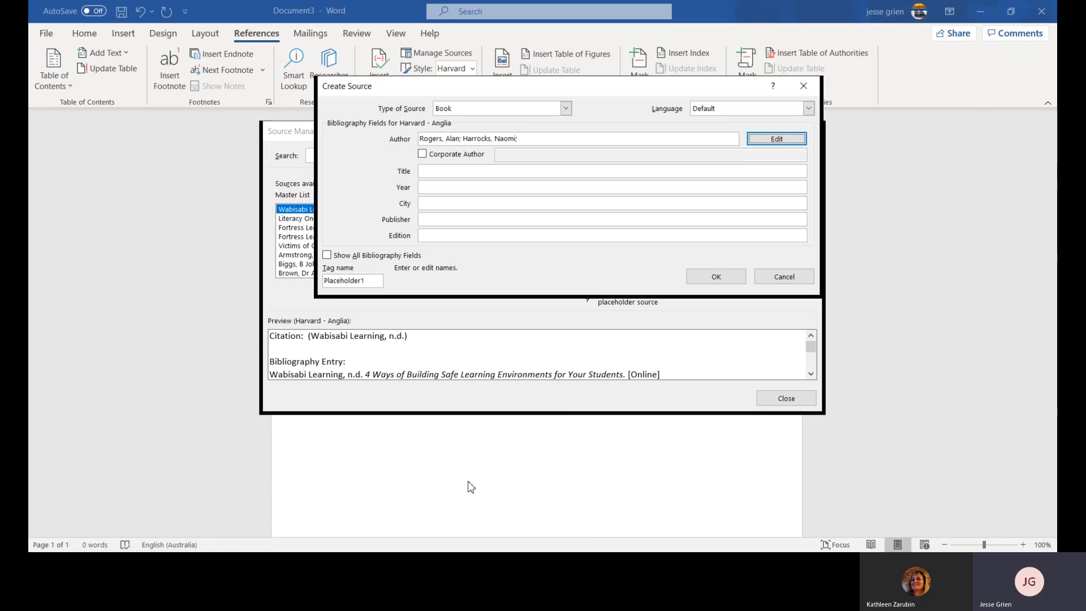
# Enter the book's title as Teaching Adults and its year as 2010.
pyautogui.click(455, 171)
pyautogui.write('Tea')
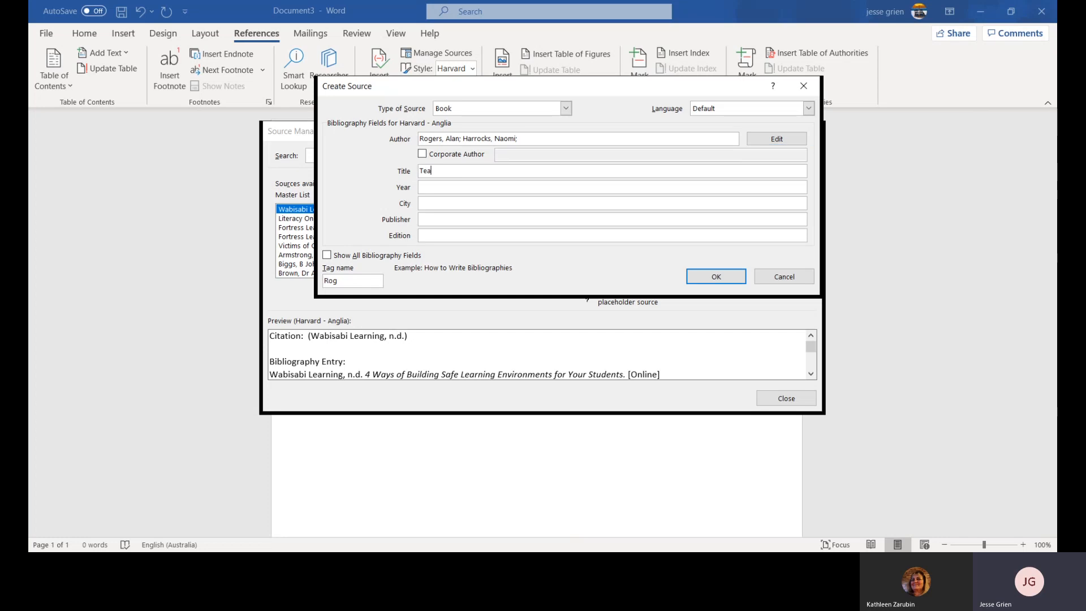
pyautogui.write('ching Adults')
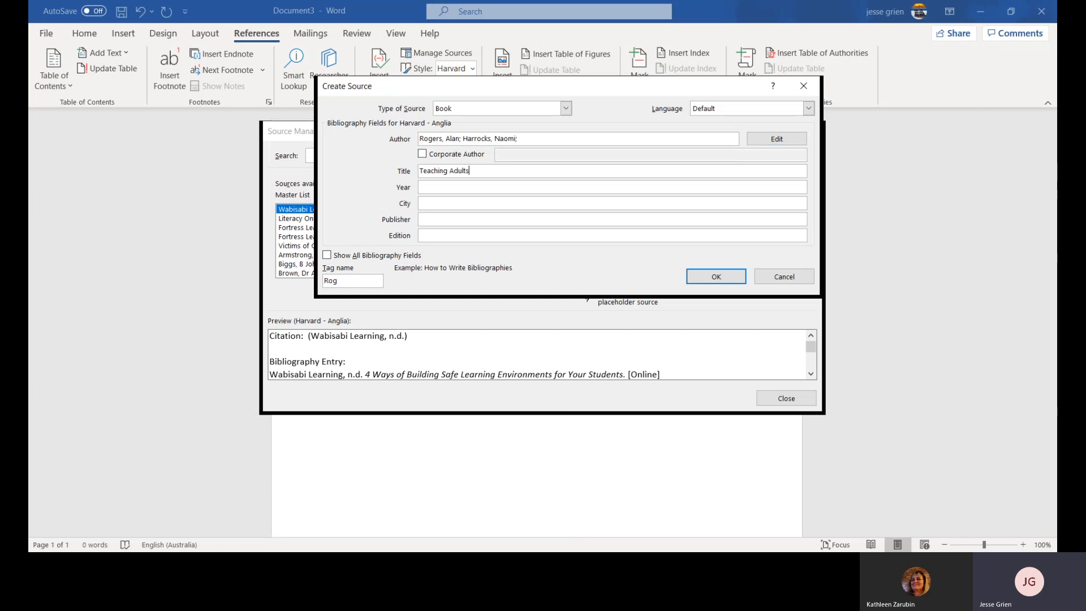
pyautogui.press('Tab')
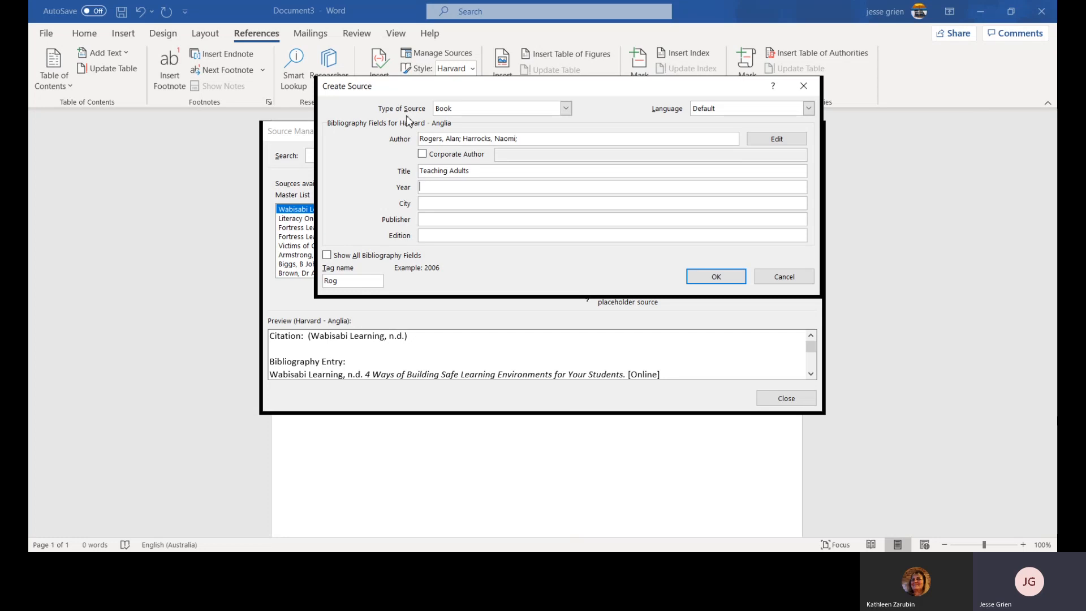
pyautogui.hotkey('alt', 'Tab')
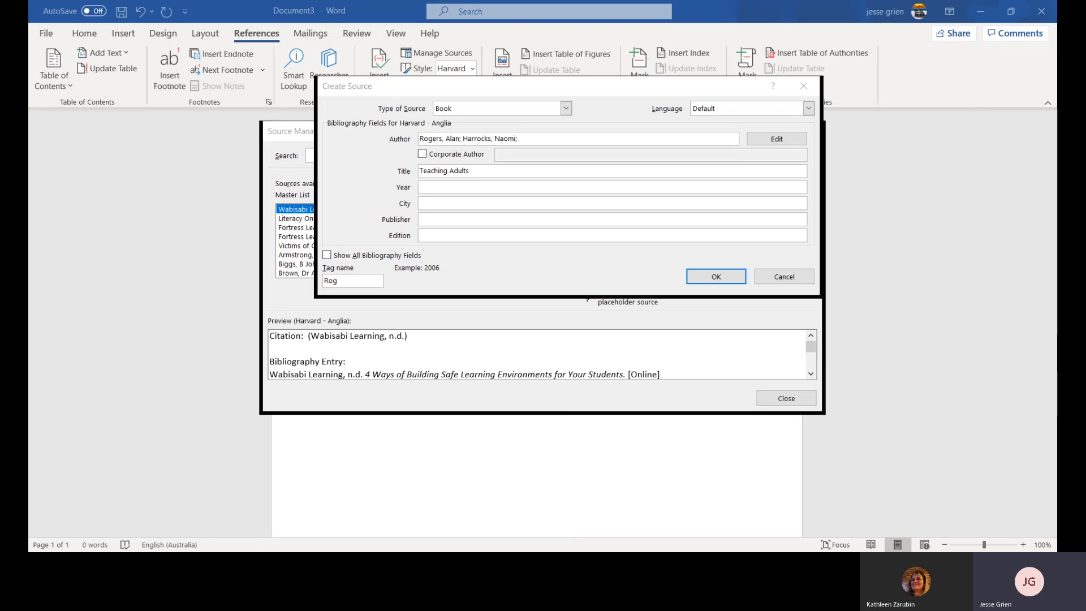
pyautogui.click(763, 483)
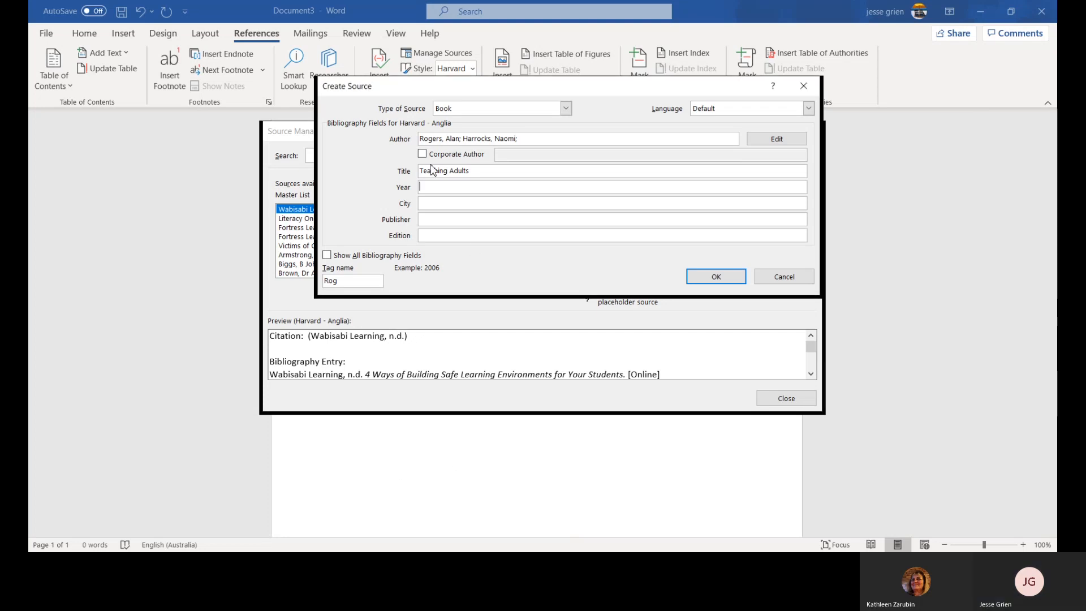
pyautogui.write('2010')
pyautogui.press('Tab')
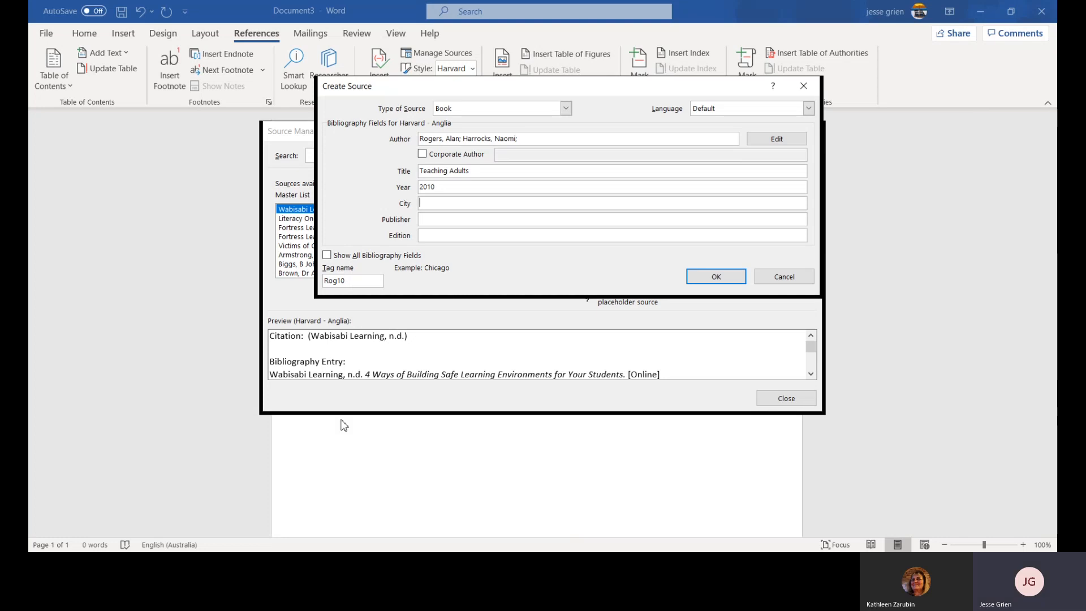
# Enter Maidenhead, Birkshire, England as the book's city of publication.
pyautogui.hotkey('alt', 'Tab')
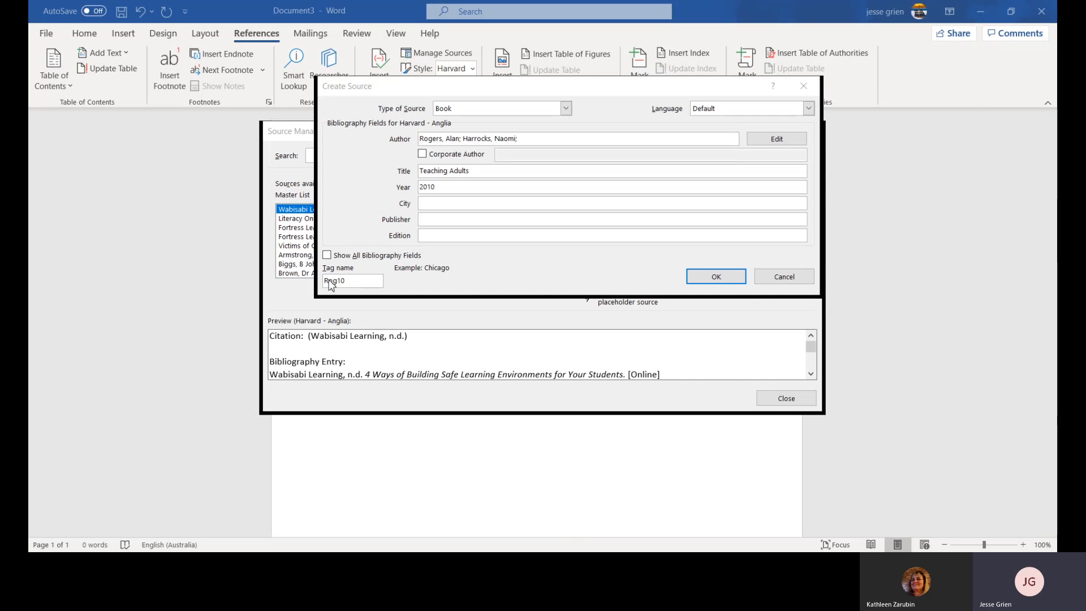
pyautogui.click(776, 524)
pyautogui.write('Maid')
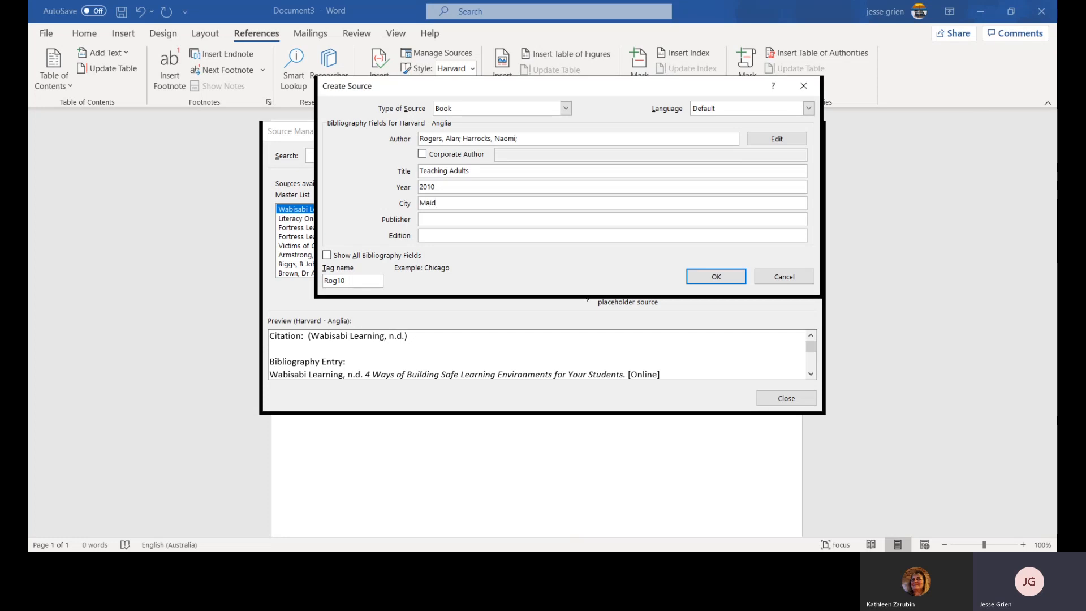
pyautogui.write('enhead, Bir')
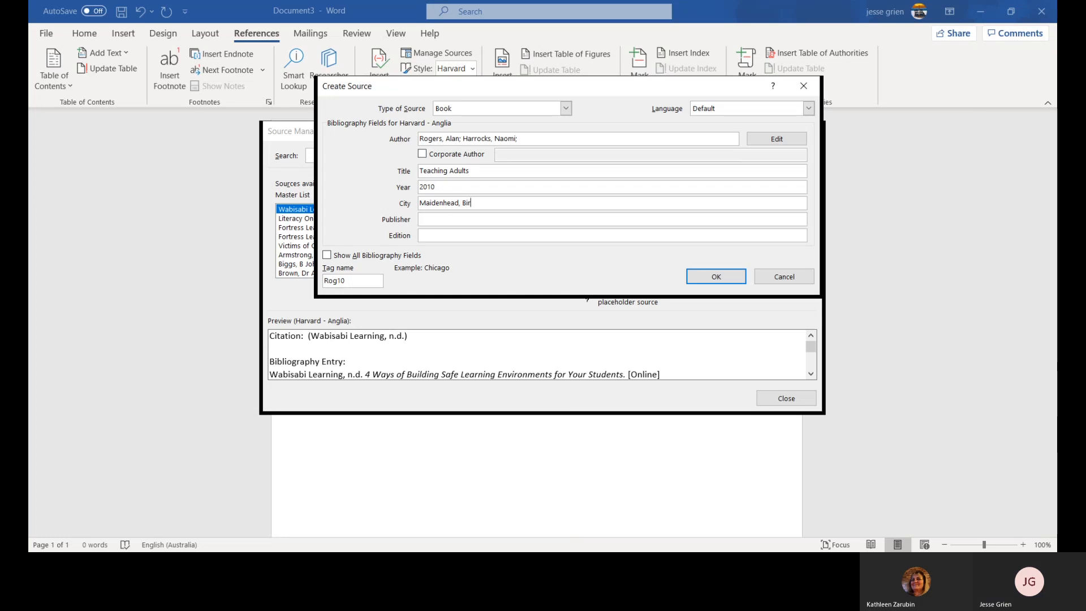
pyautogui.write('kshire, England')
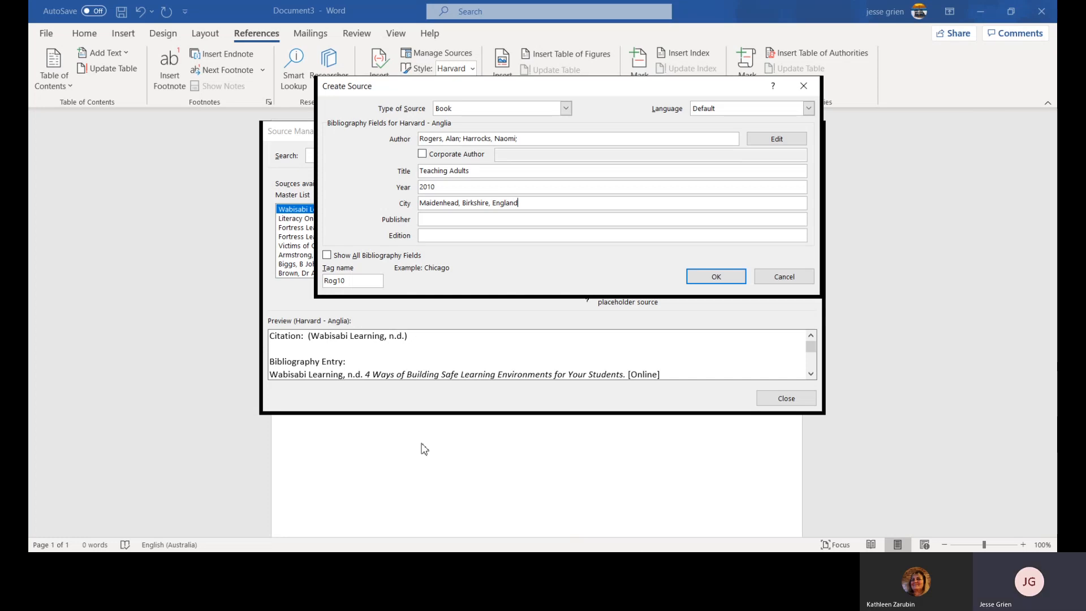
# Enter Open University Press as publisher and Fourth as edition, then save the source and close the Source Manager.
pyautogui.click(364, 563)
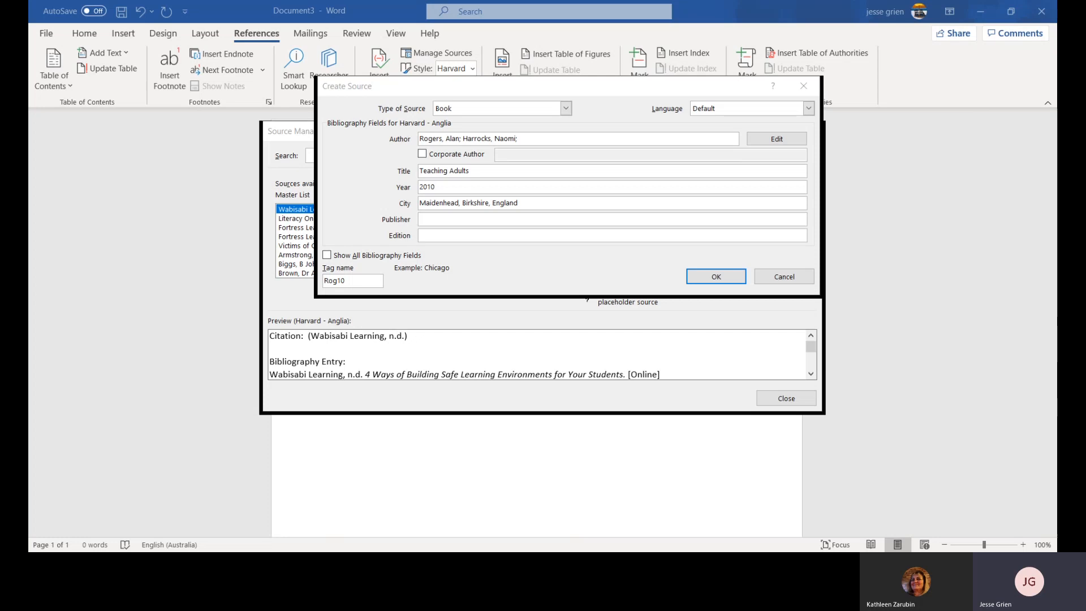
pyautogui.click(435, 220)
pyautogui.write('Open University Press')
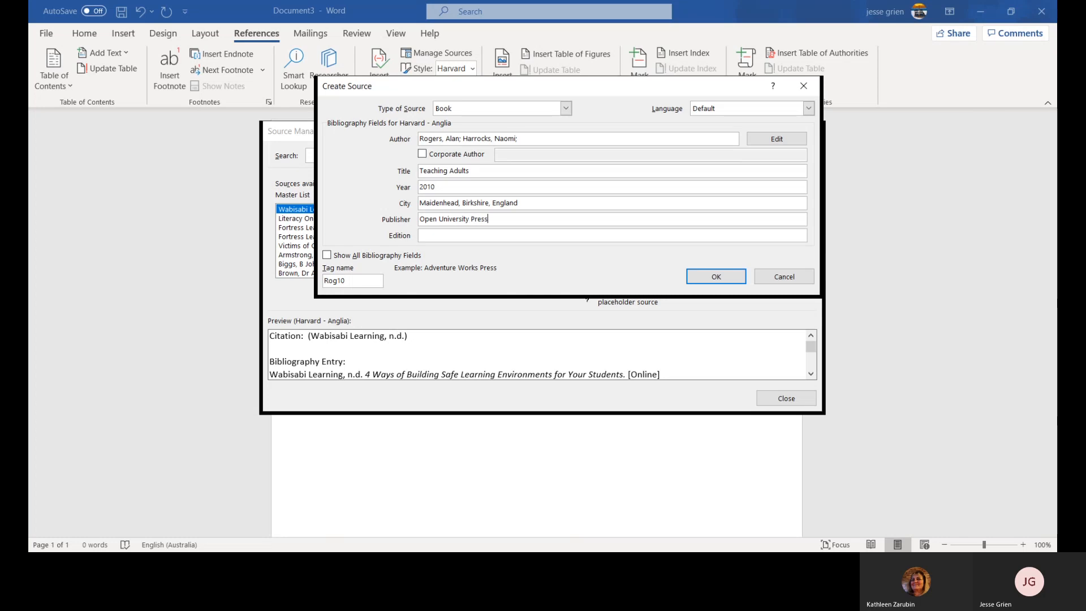
pyautogui.press('Tab')
pyautogui.write('Fourth')
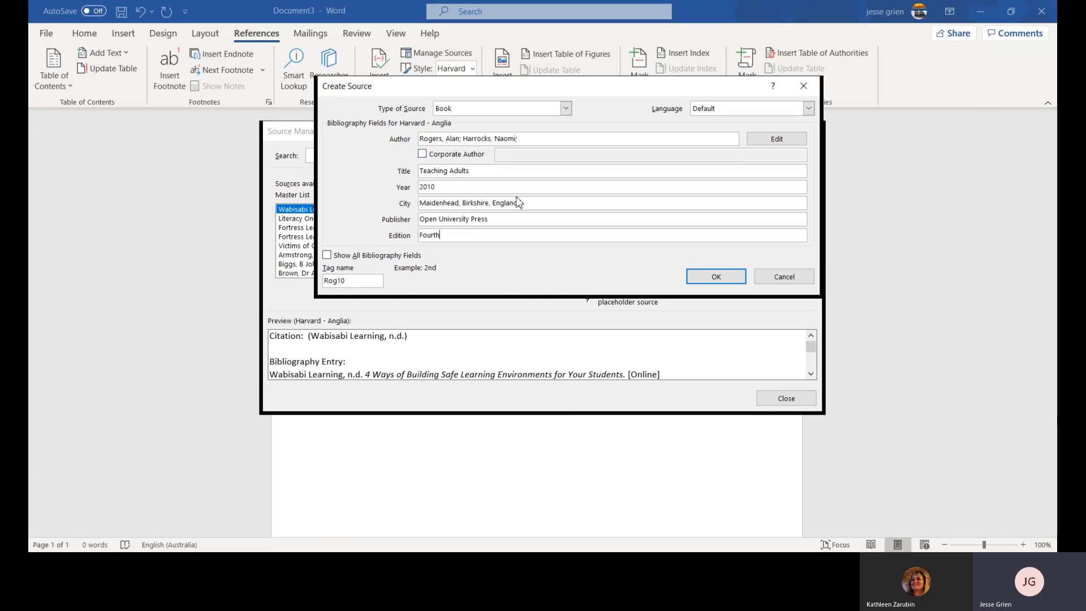
pyautogui.click(709, 277)
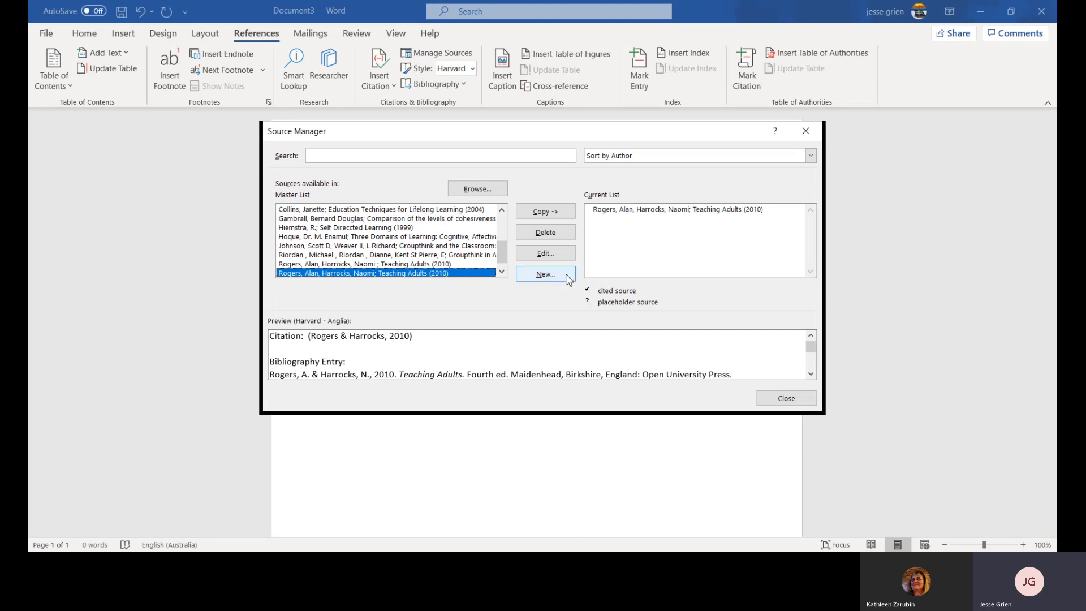
pyautogui.click(788, 398)
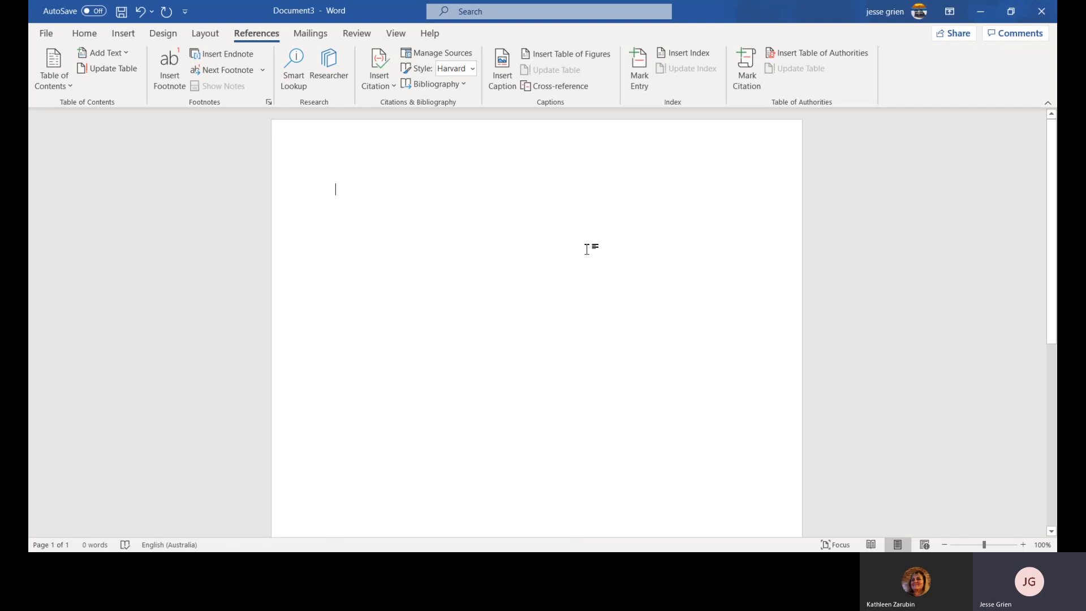
# Write "It has been suggested teaching adults is a great resource" and insert a citation to the Teaching Adults (2010) book after it.
pyautogui.write('It ')
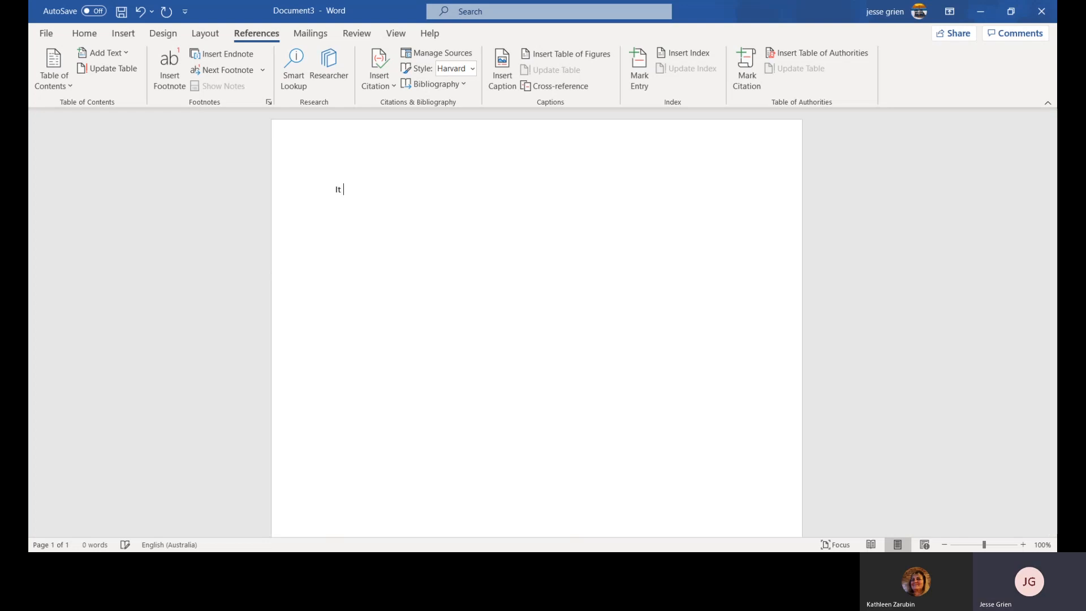
pyautogui.write('has been suggested teaching a')
pyautogui.write('du')
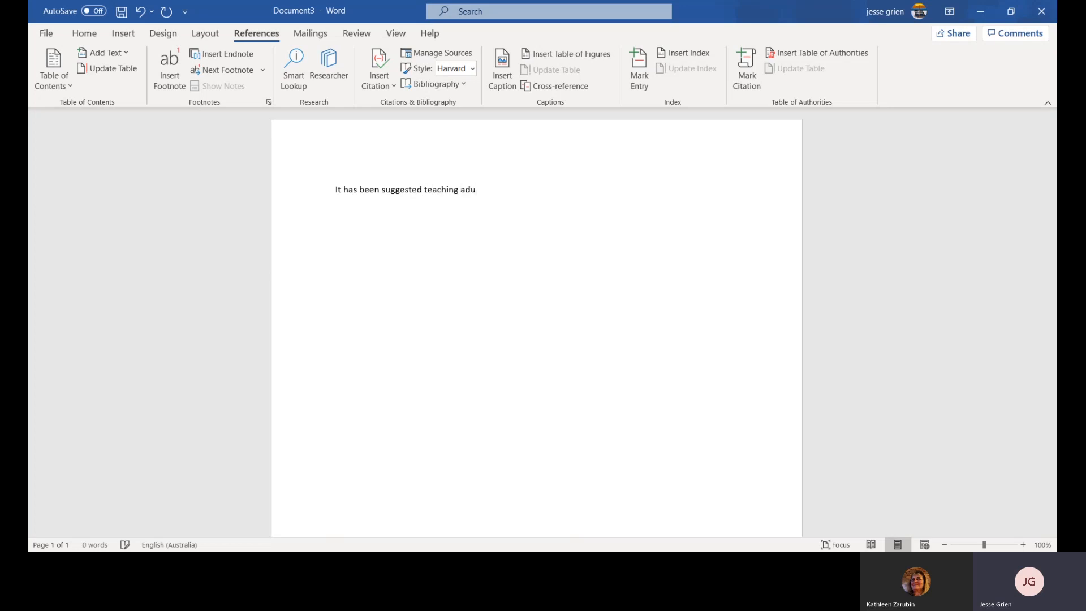
pyautogui.write('lts is a great resouce')
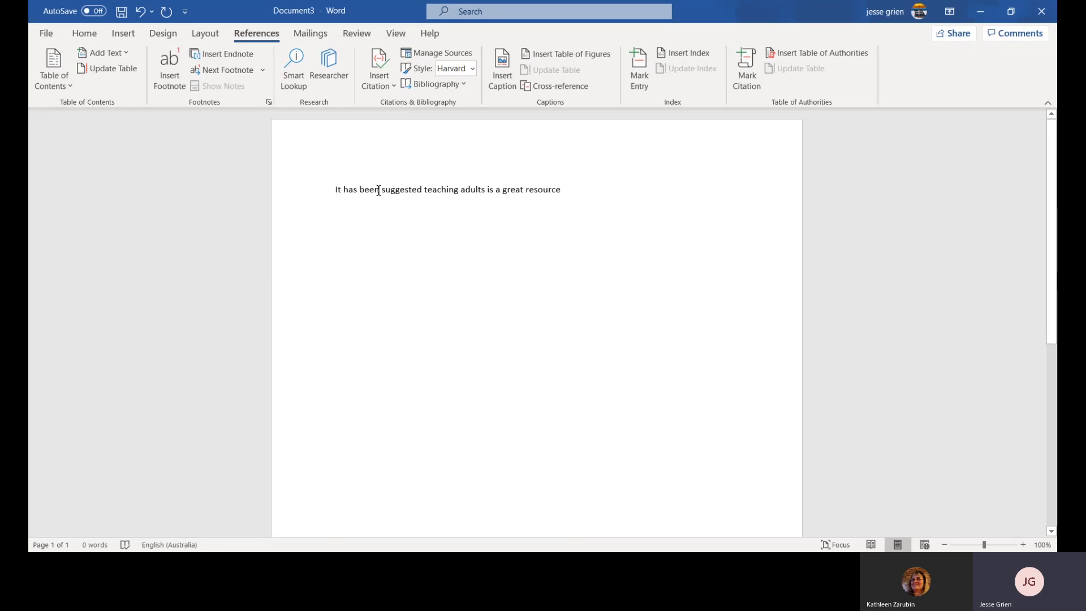
pyautogui.click(388, 84)
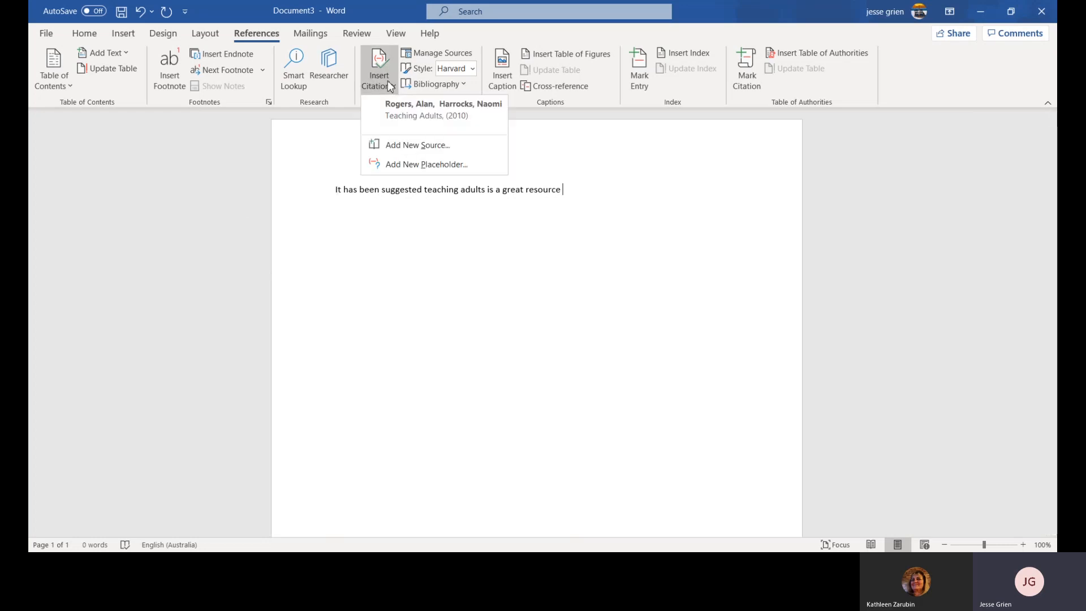
pyautogui.click(467, 115)
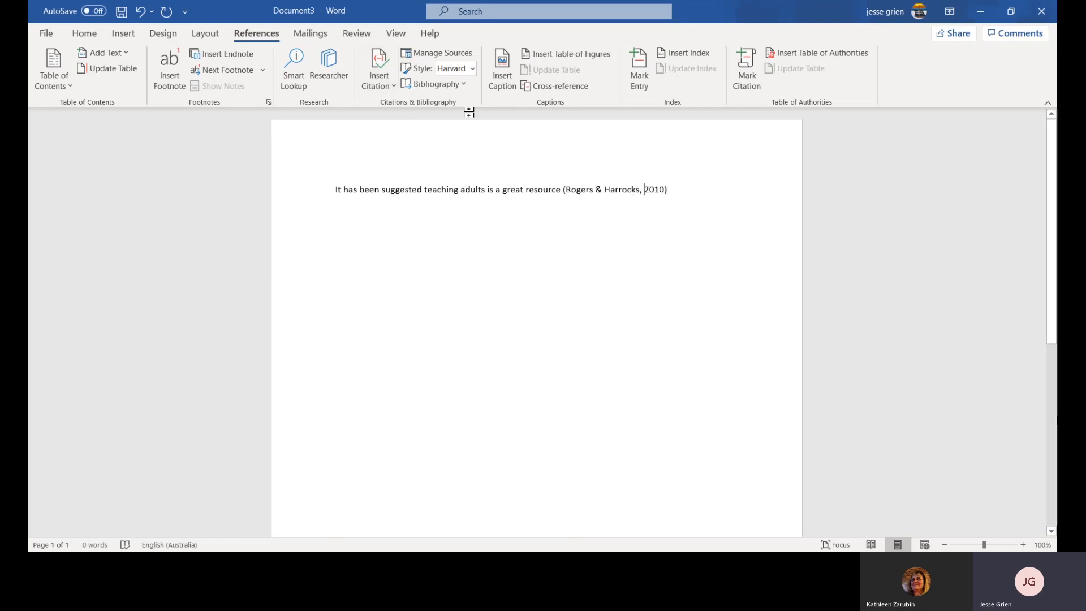
# Copy both Fortress Learning sources from the master list to the current list and check the sources offered for citation.
pyautogui.click(452, 52)
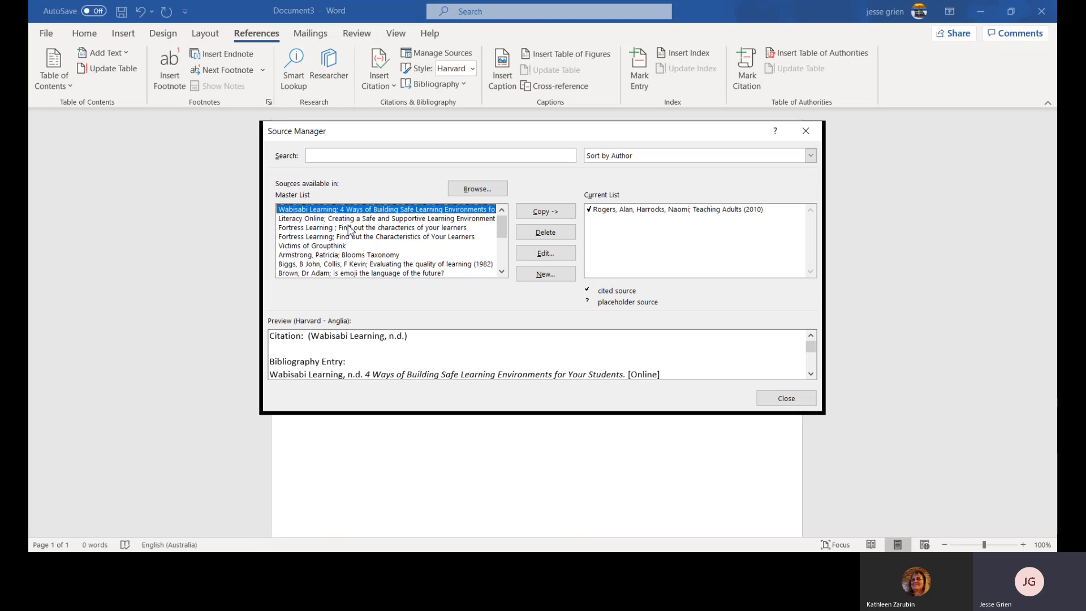
pyautogui.click(349, 227)
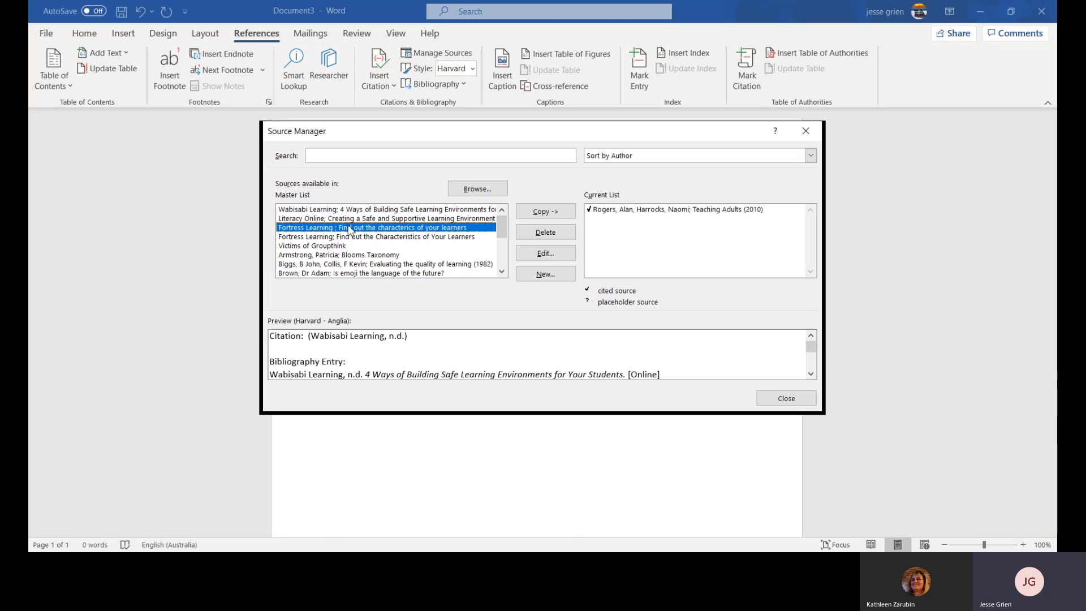
pyautogui.click(545, 211)
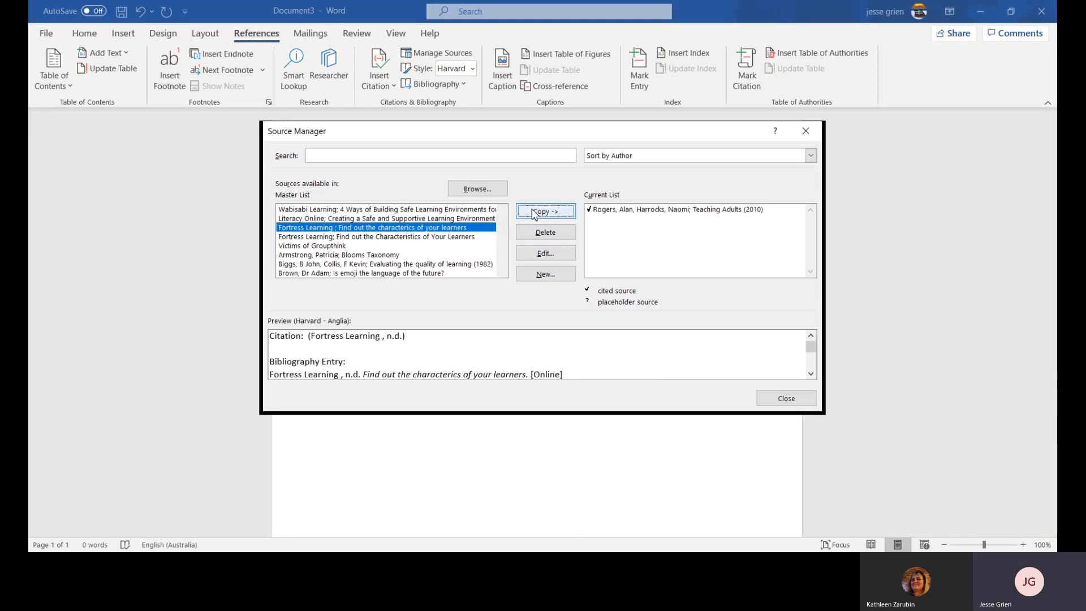
pyautogui.click(337, 236)
pyautogui.click(545, 211)
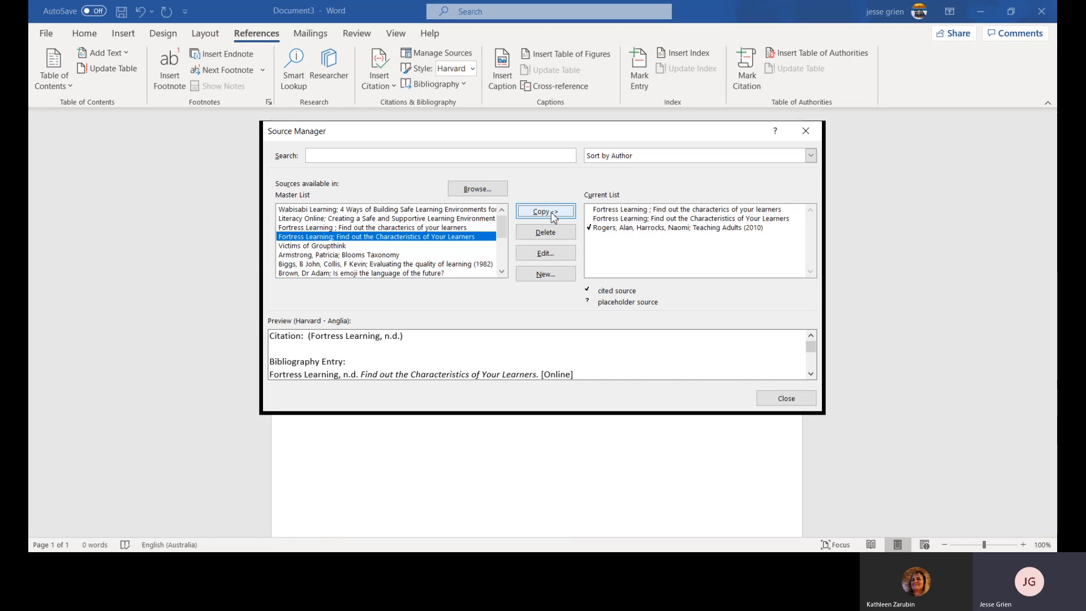
pyautogui.click(809, 405)
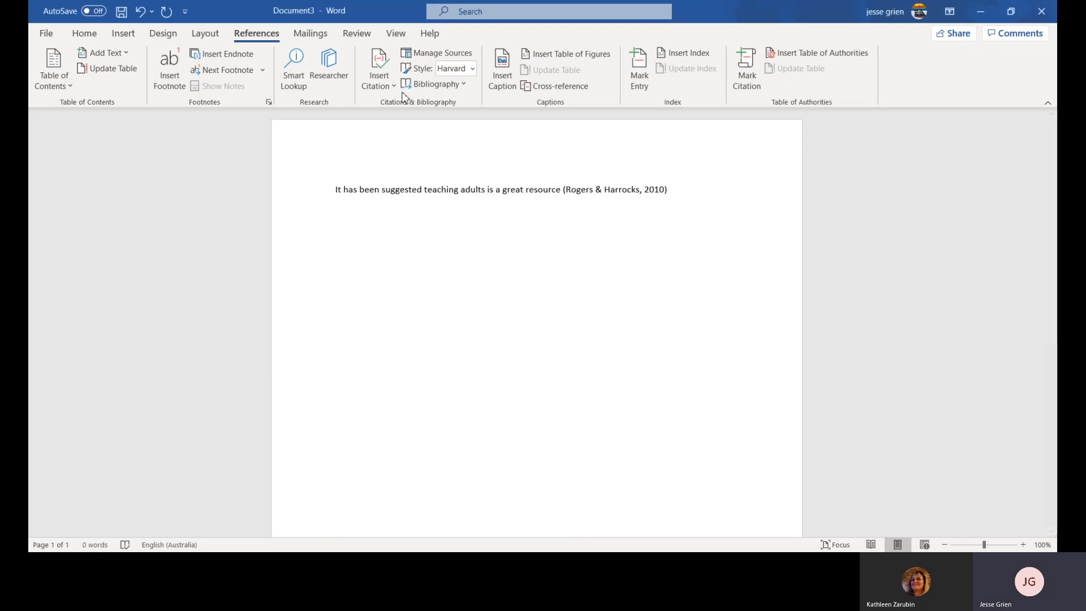
pyautogui.click(385, 76)
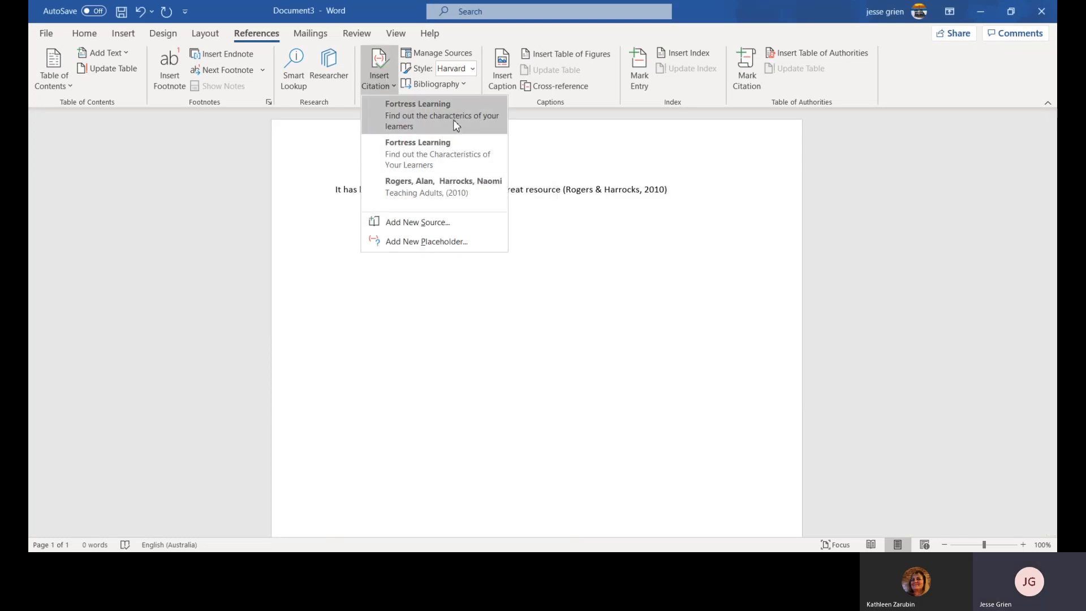
pyautogui.click(729, 166)
# Delete both Fortress Learning sources from the current list and close the Source Manager.
pyautogui.click(433, 54)
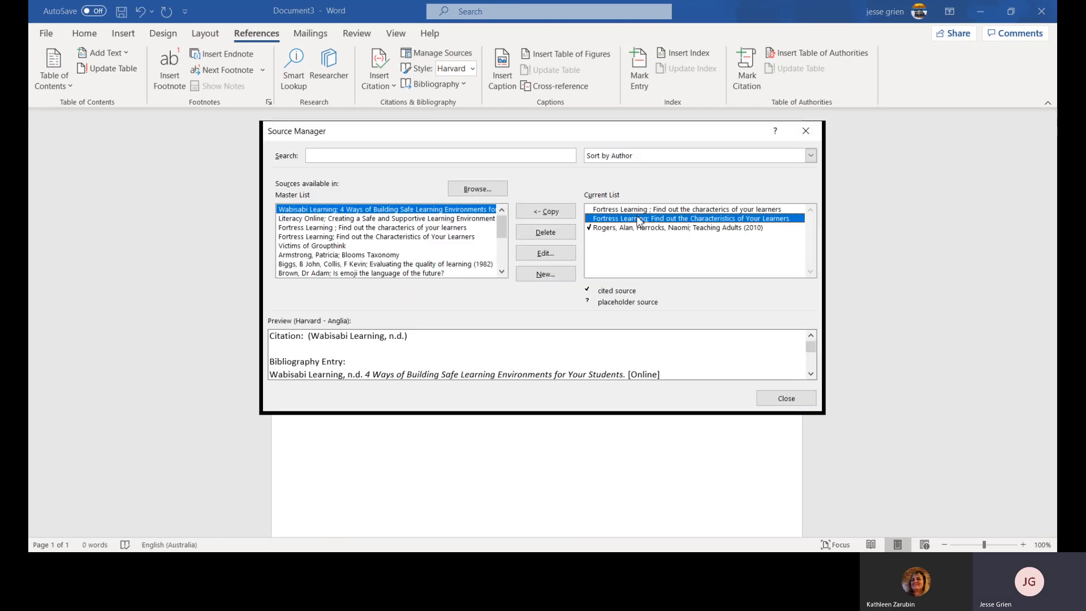
pyautogui.click(638, 218)
pyautogui.click(636, 210)
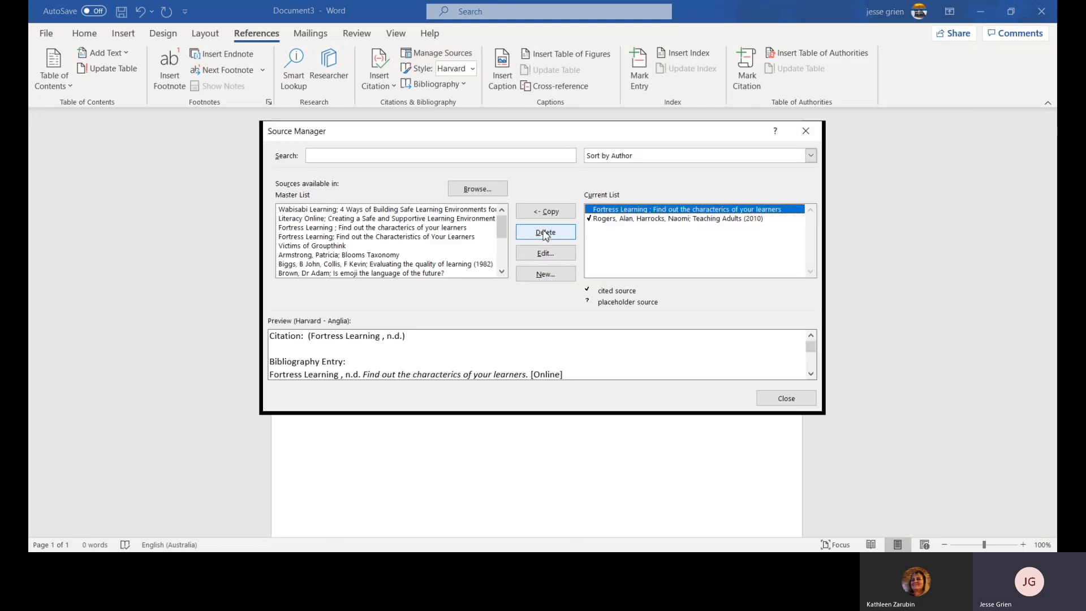
pyautogui.click(539, 233)
pyautogui.click(798, 402)
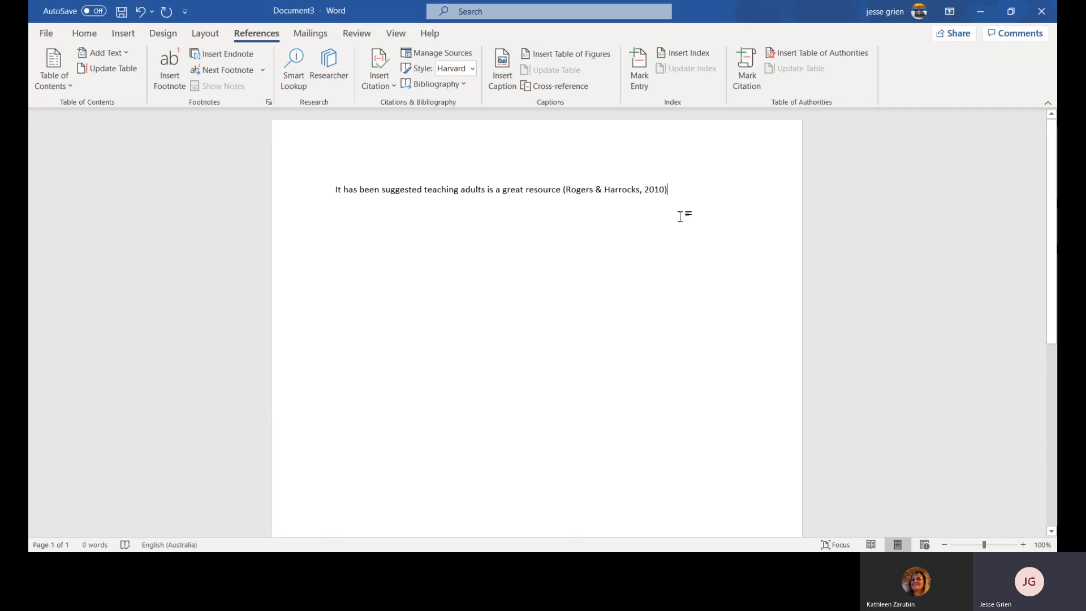
# Add the filler text jdhiuhuieih after the citation and insert a built-in References list on a new line below.
pyautogui.write('jdhiuhuieih')
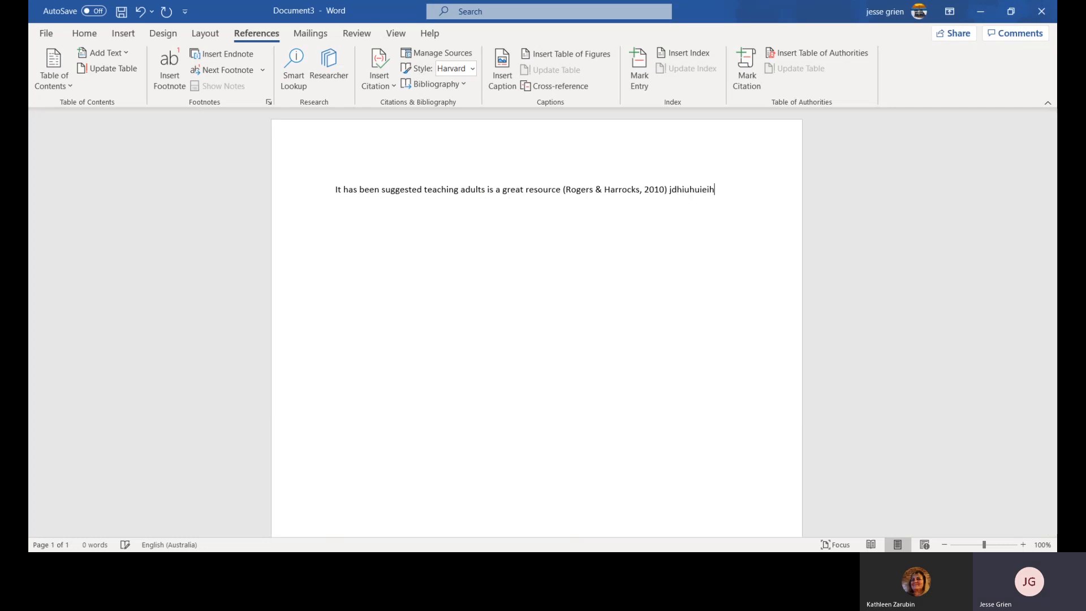
pyautogui.press('Return')
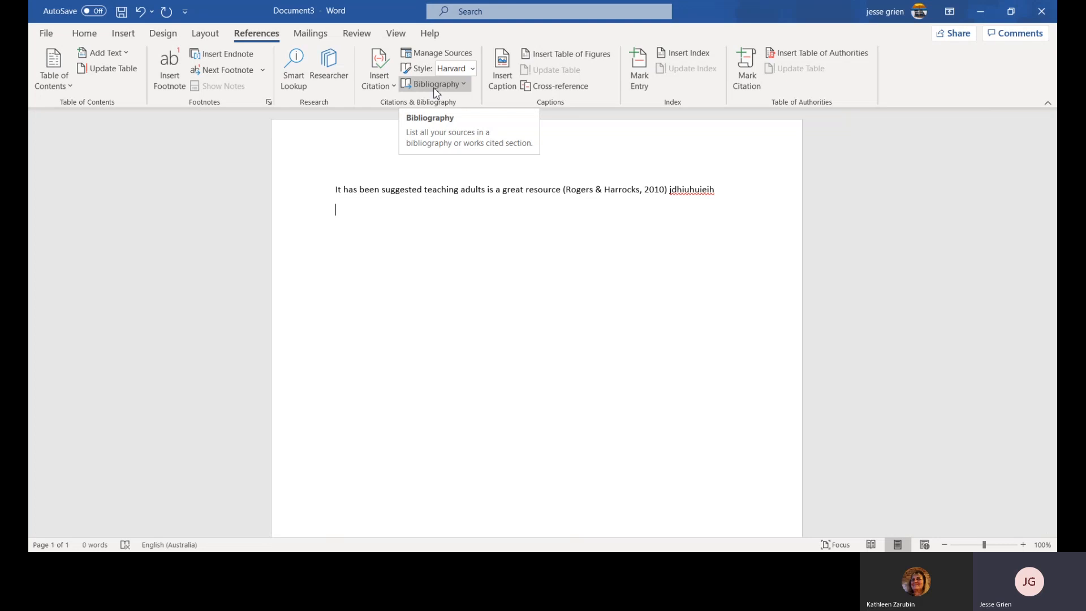
pyautogui.click(463, 85)
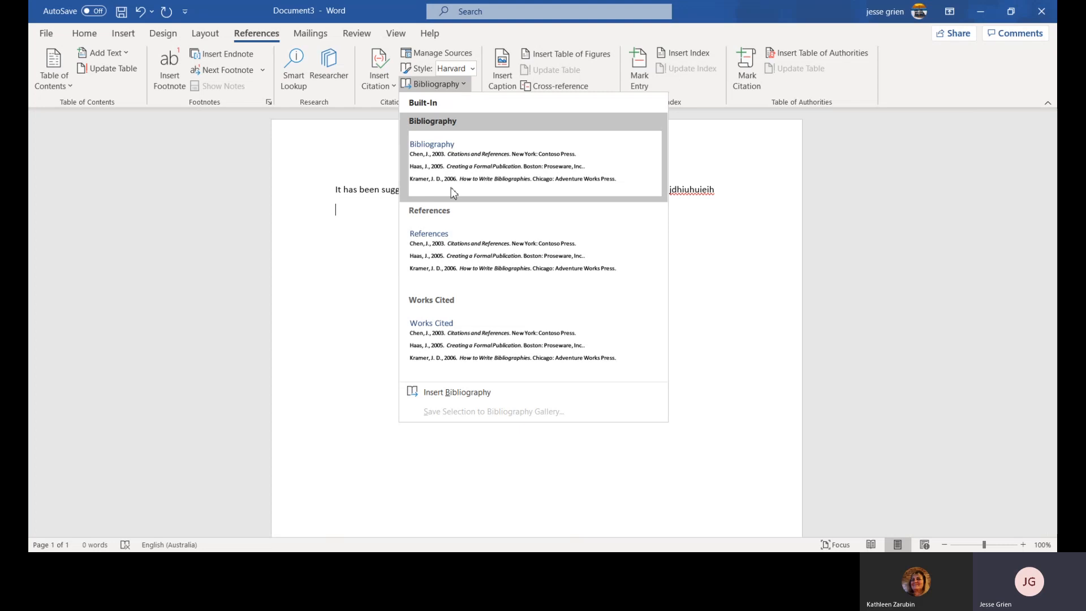
pyautogui.click(452, 237)
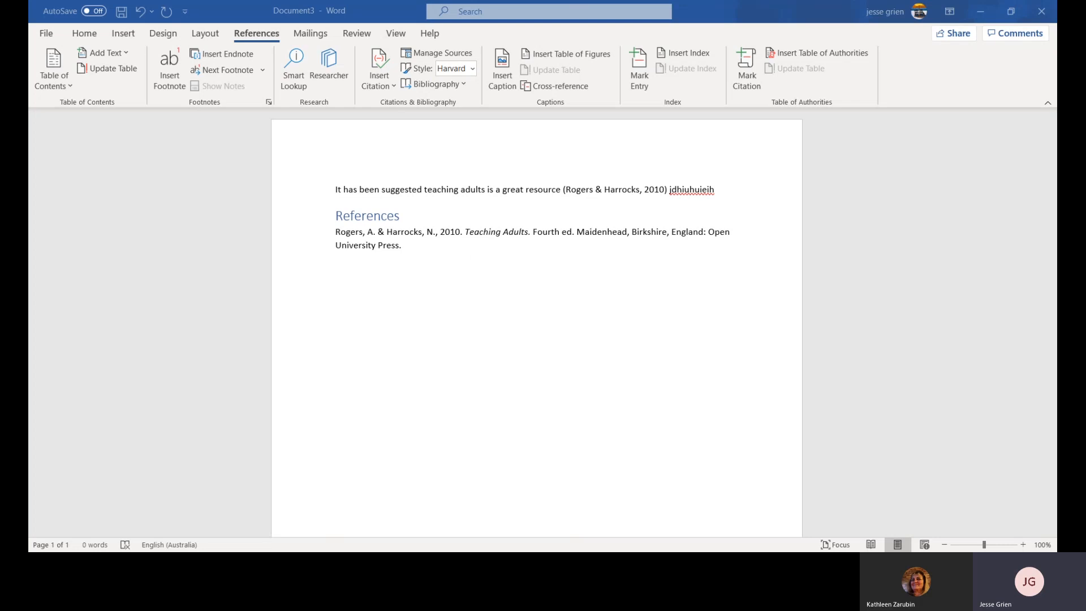
# Start a new source in the Source Manager and set its type to Web site.
pyautogui.click(611, 312)
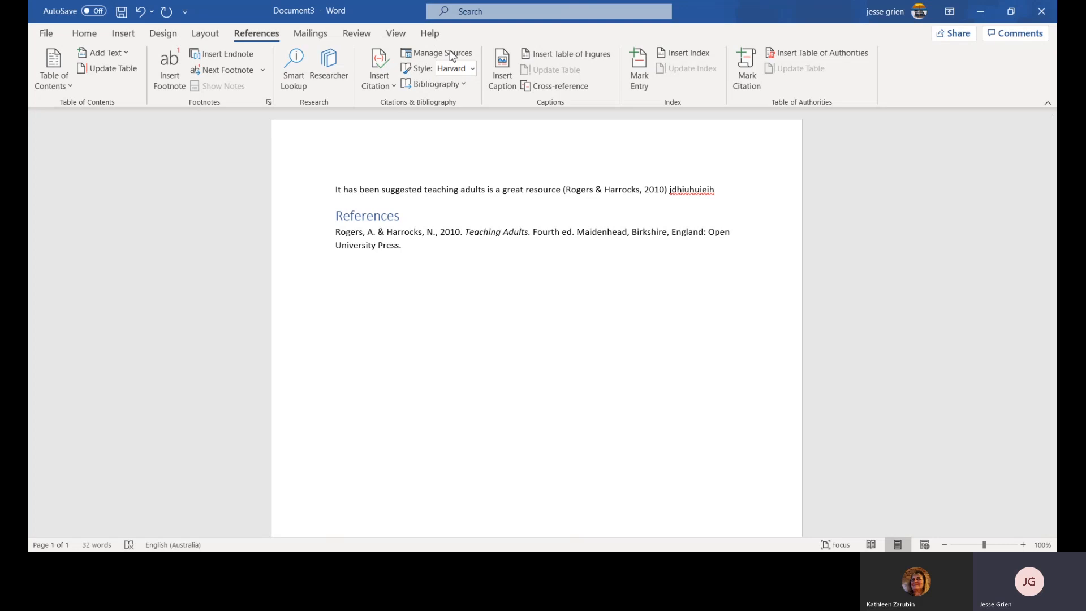
pyautogui.click(449, 53)
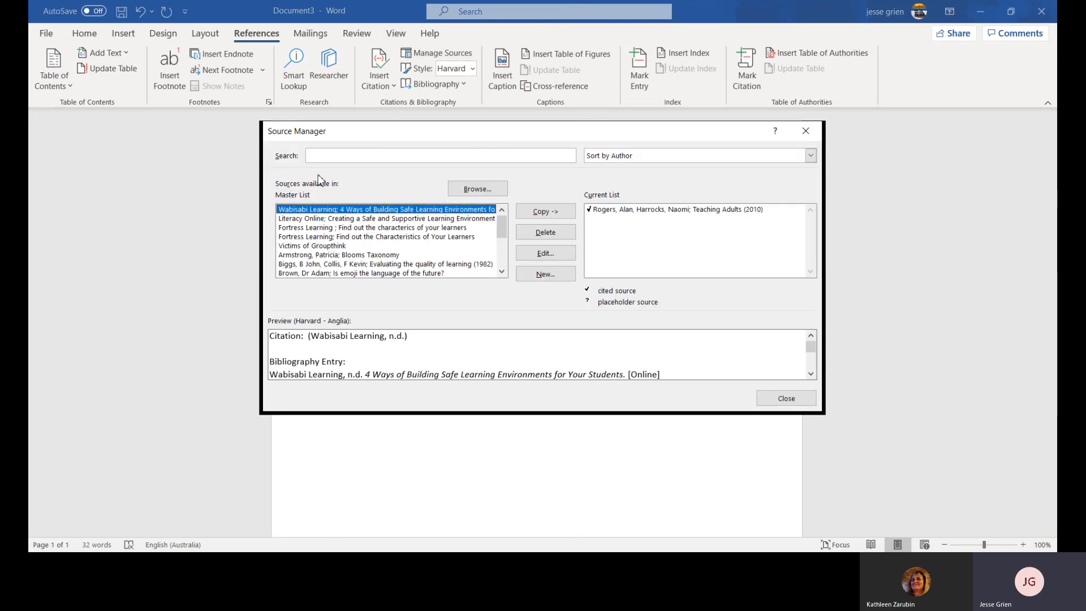
pyautogui.click(566, 271)
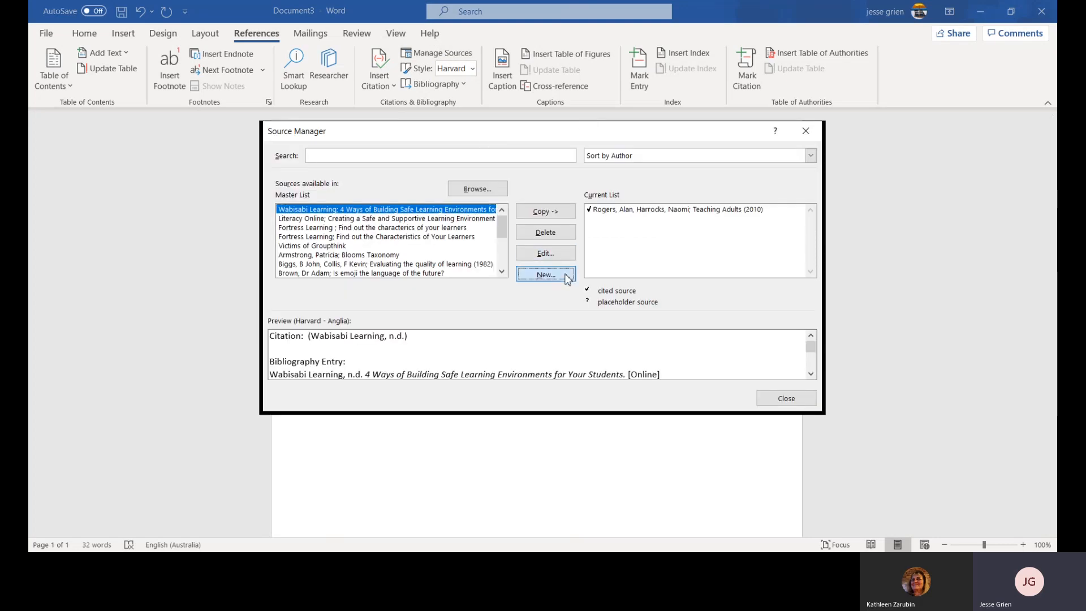
pyautogui.click(567, 108)
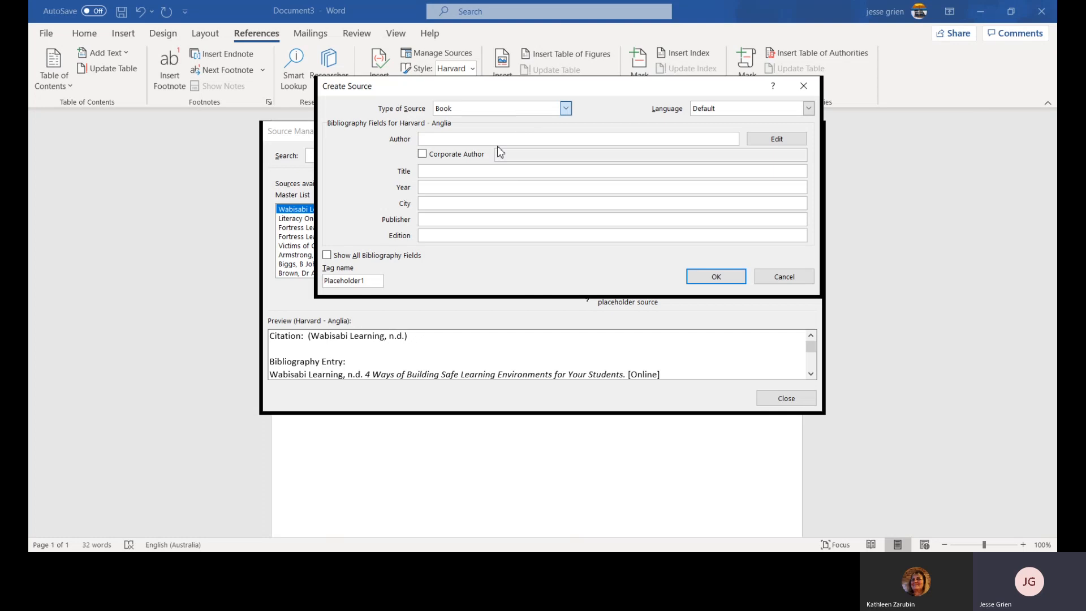
pyautogui.click(473, 168)
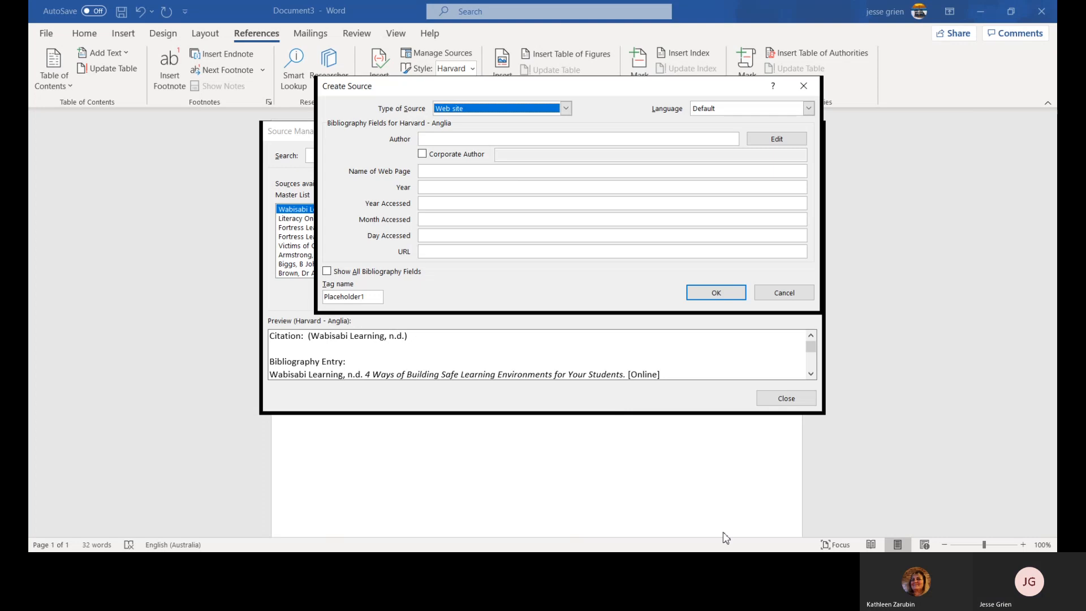
# Set the website source to use a corporate author and enter Literacy Online as that author.
pyautogui.hotkey('alt', 'Tab')
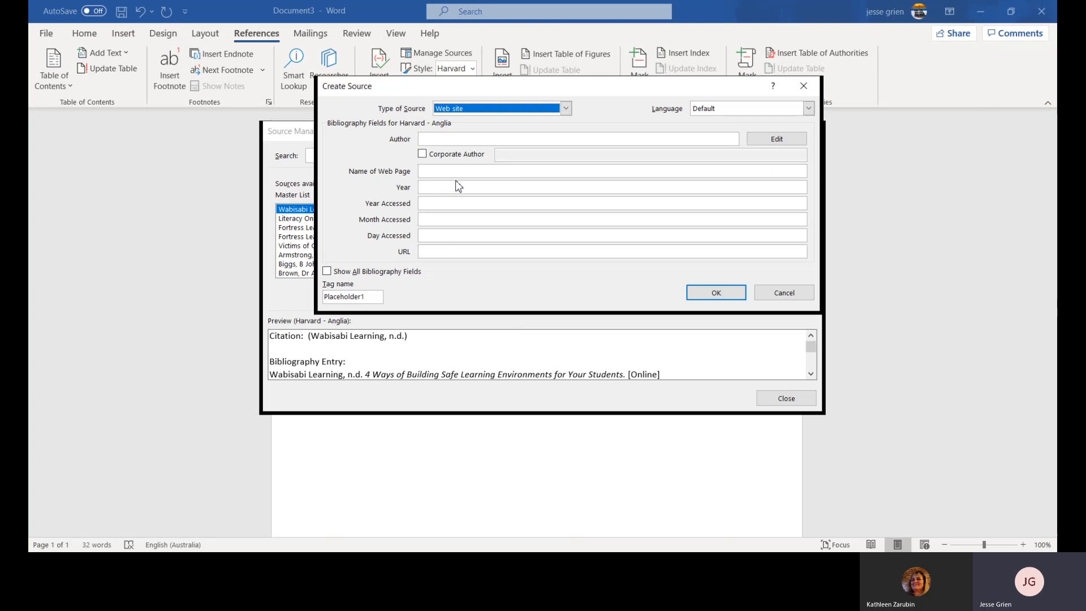
pyautogui.click(444, 139)
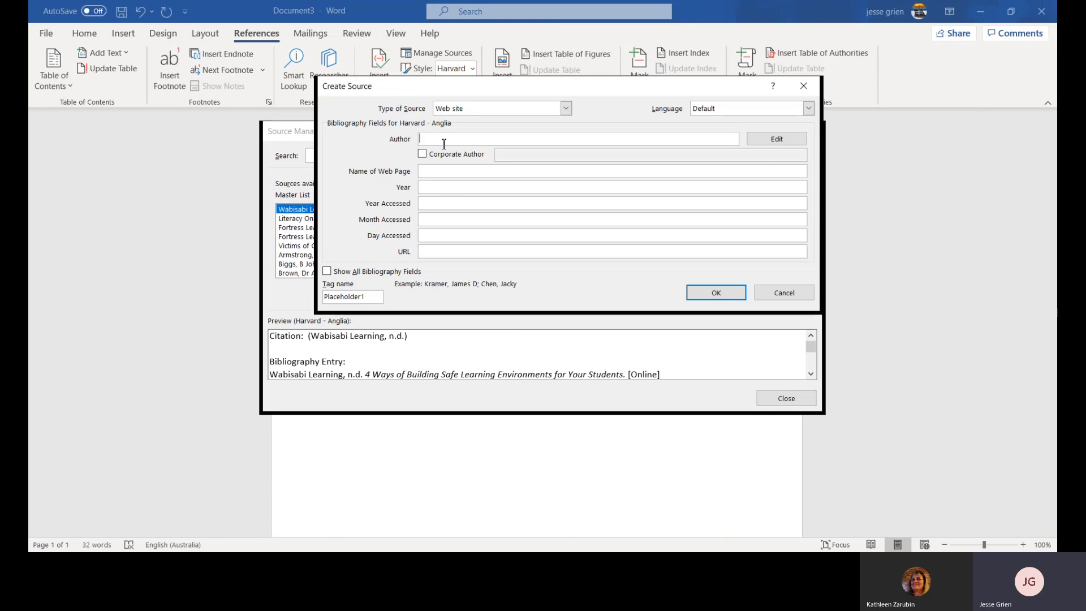
pyautogui.click(423, 154)
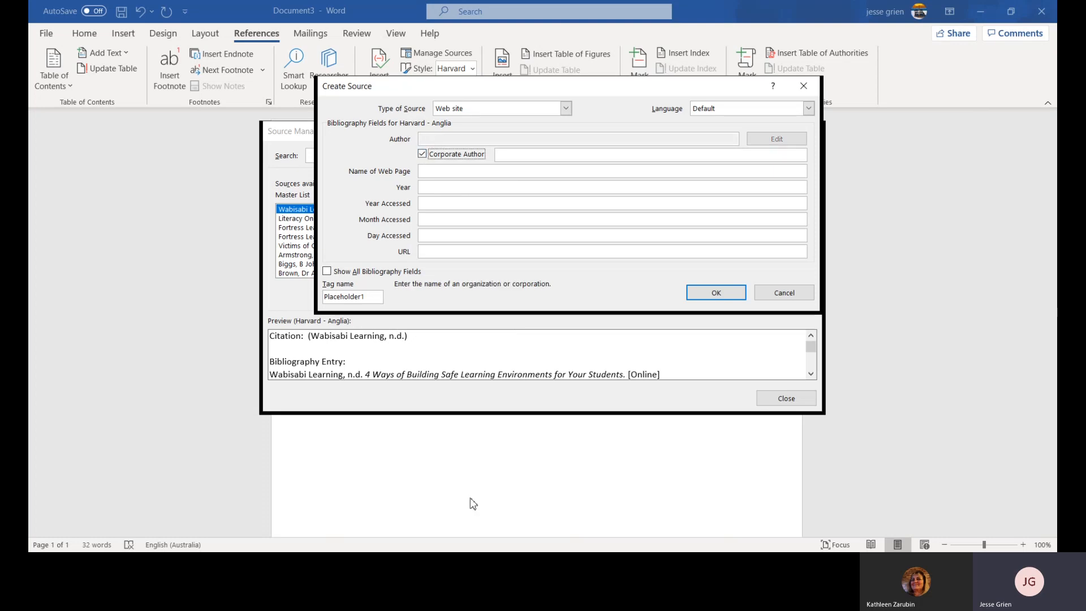
pyautogui.click(380, 562)
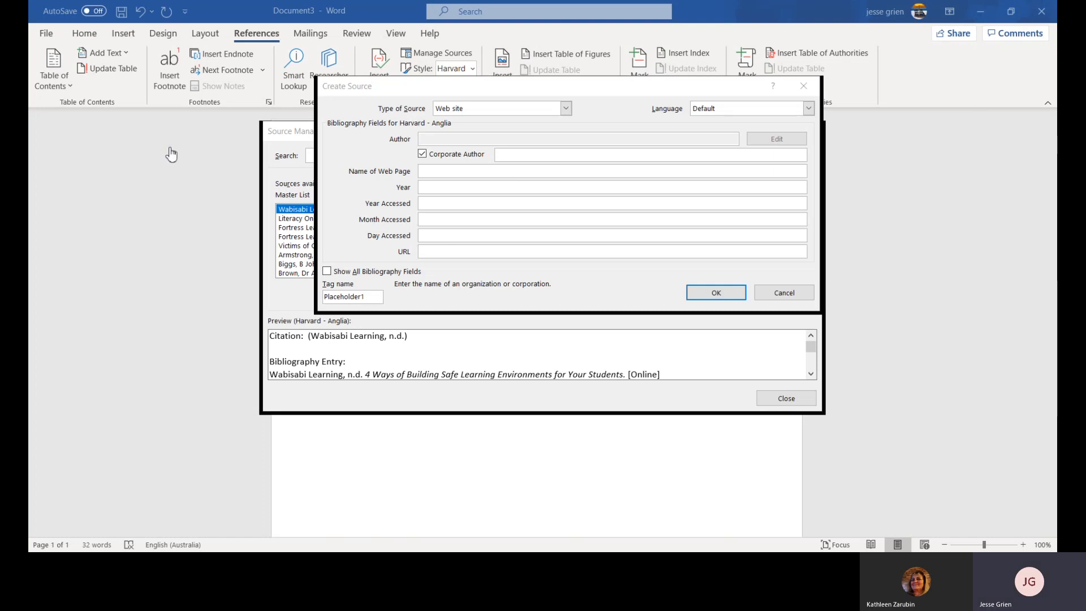
pyautogui.click(566, 244)
pyautogui.hotkey('shift', 'Tab')
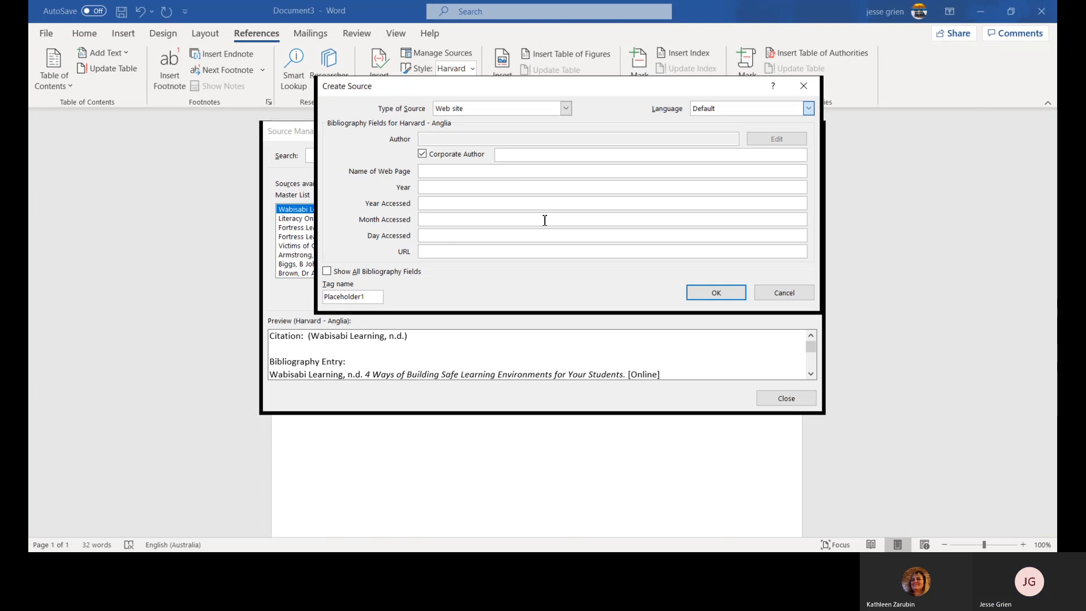
pyautogui.click(476, 139)
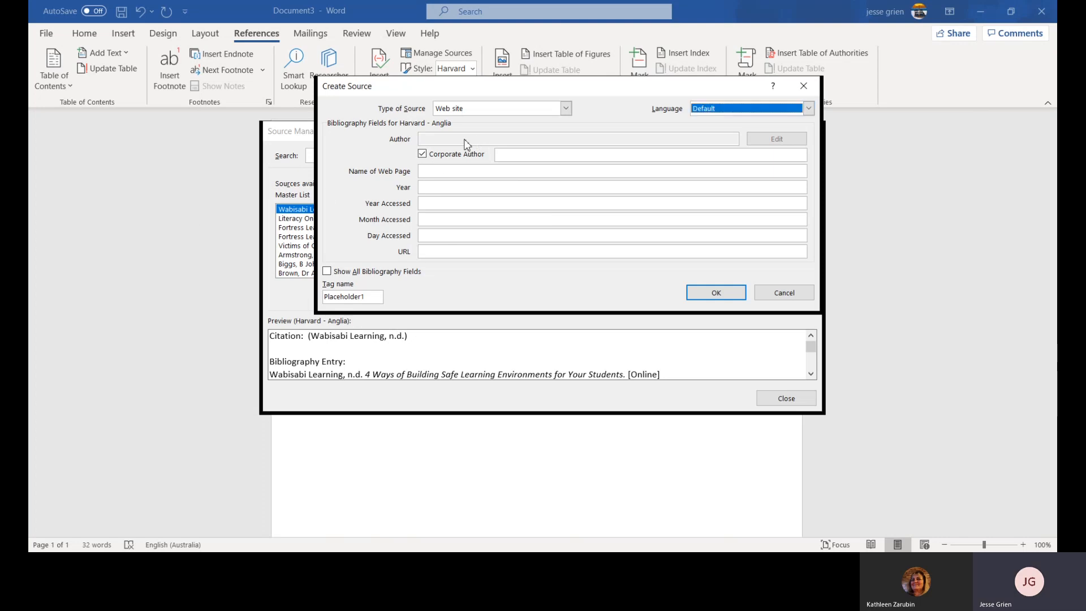
pyautogui.click(510, 156)
pyautogui.write('Li')
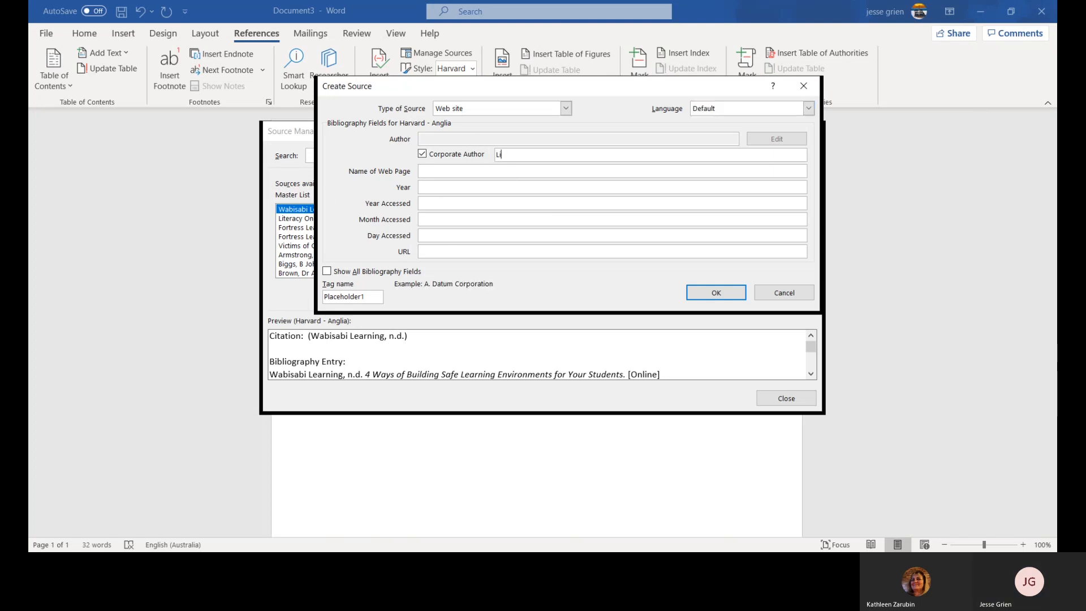
pyautogui.write('teracy Online')
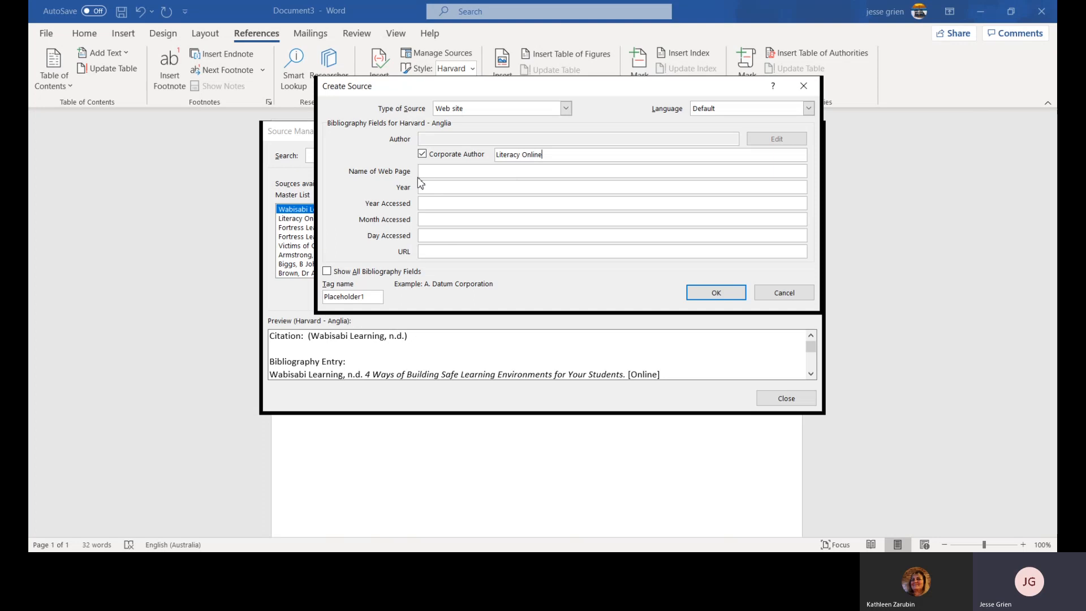
# Copy the page title Creating a Safe and Supportive Learning Environment from the source website into the name of the web page.
pyautogui.click(444, 172)
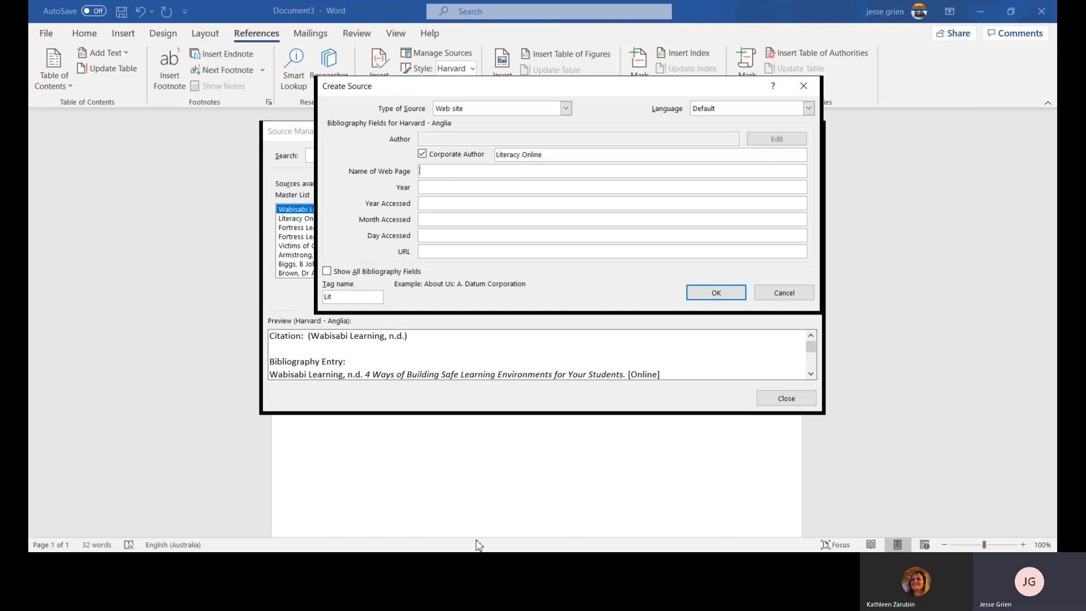
pyautogui.hotkey('alt', 'Tab')
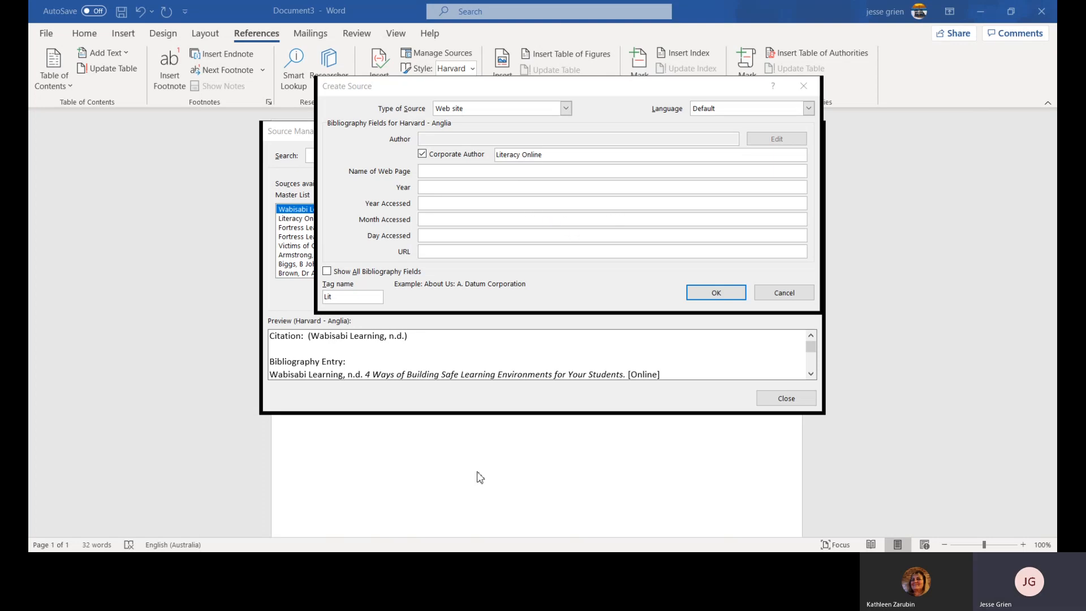
pyautogui.hotkey('alt', 'Tab')
pyautogui.rightClick(432, 172)
pyautogui.click(482, 208)
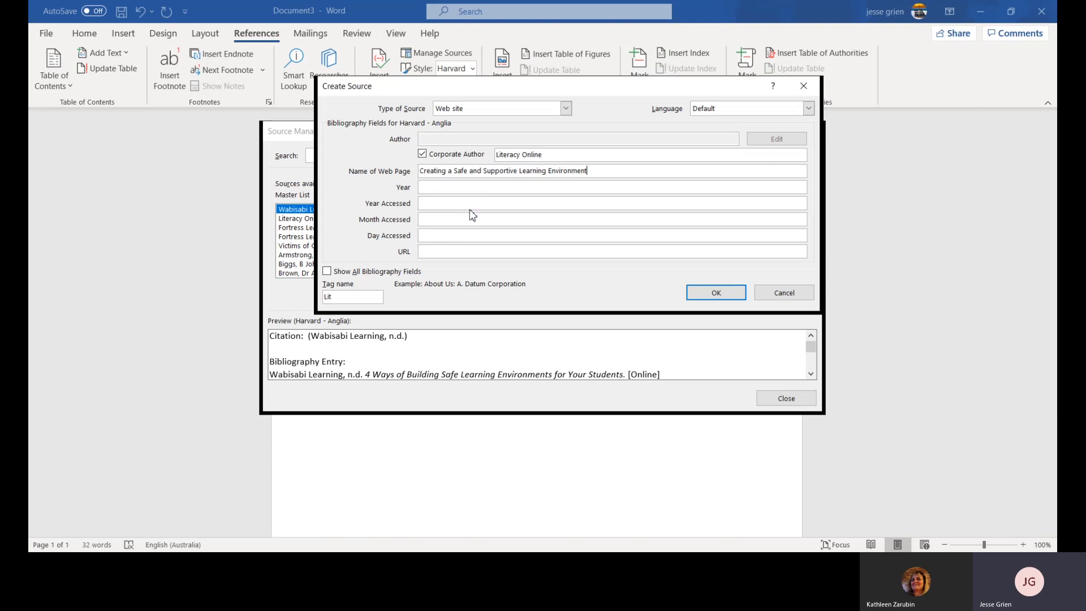
# Set the website source's access date to year 2020, month 05 and day 09, leaving the publication year blank.
pyautogui.hotkey('alt', 'Tab')
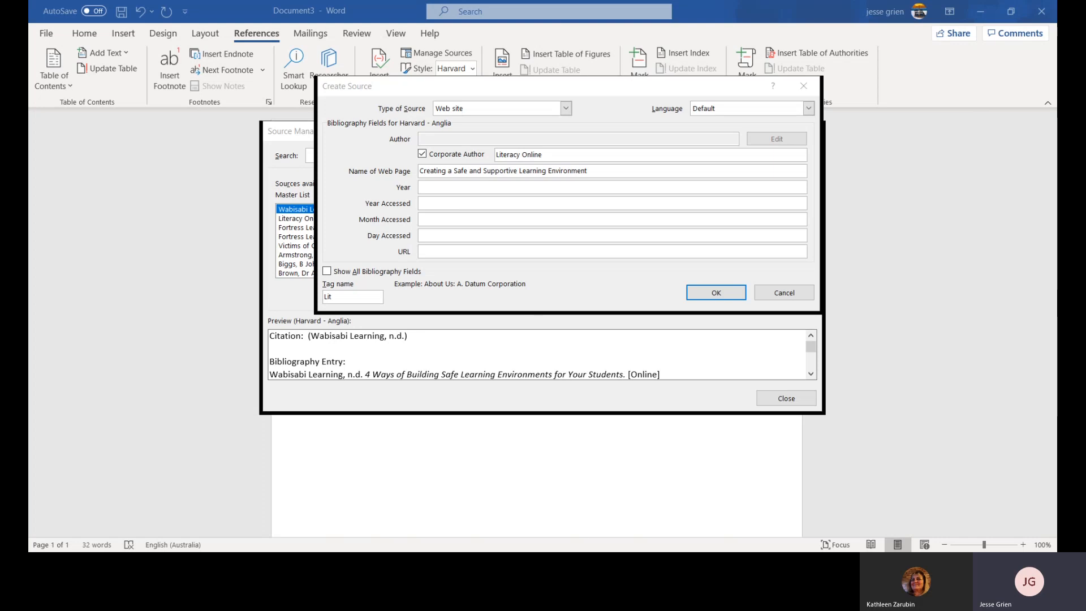
pyautogui.hotkey('alt', 'Tab')
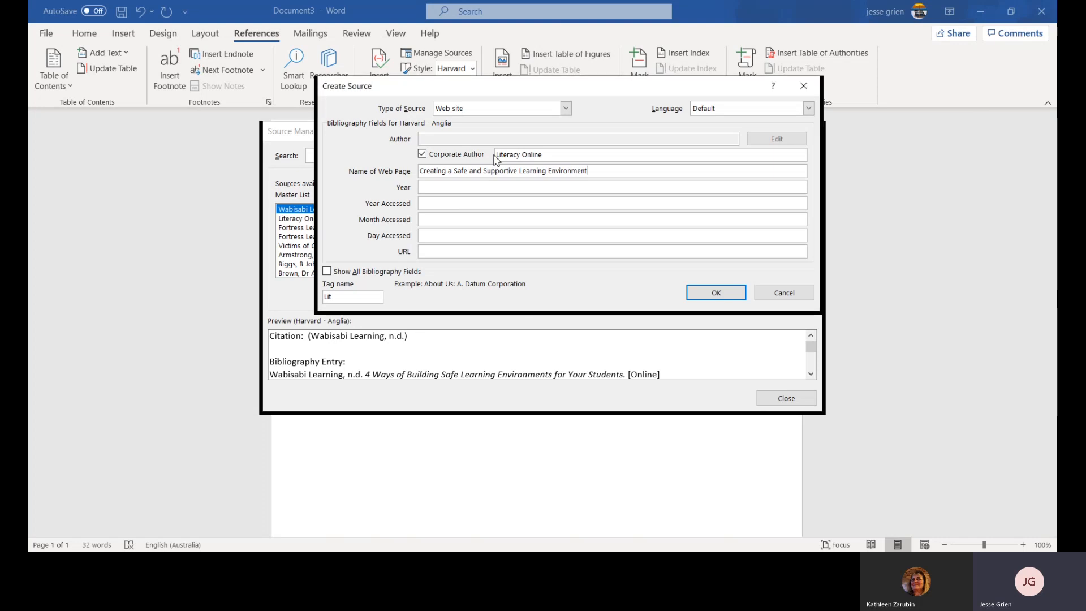
pyautogui.click(442, 206)
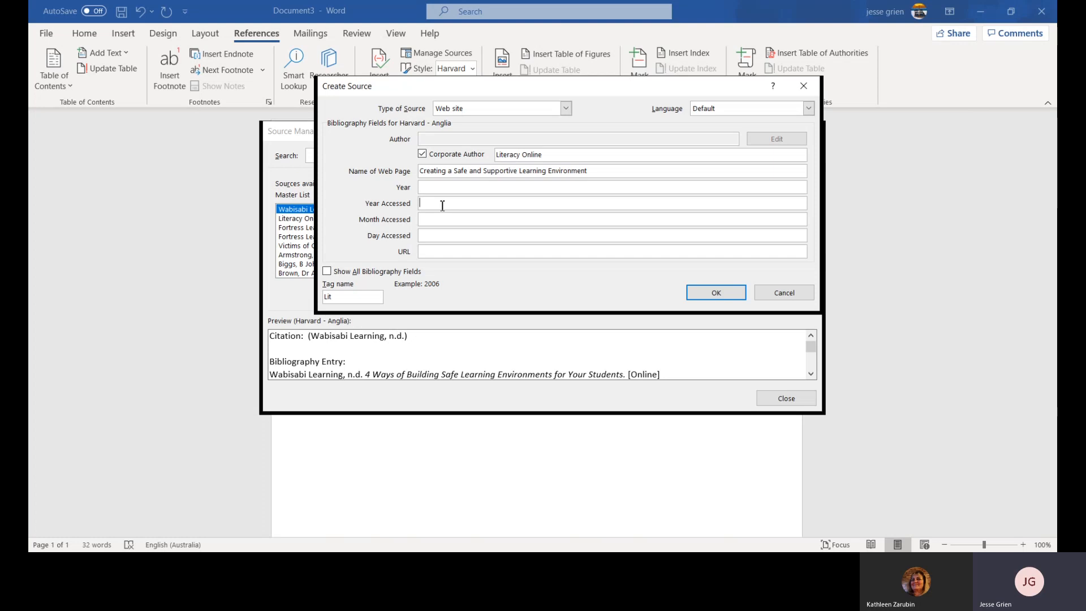
pyautogui.write('2020')
pyautogui.press('Tab')
pyautogui.press('Tab')
pyautogui.press('Tab')
# Copy the Literacy Online page's address from the website into the source's URL, then save the source and close the Source Manager.
pyautogui.hotkey('alt', 'Tab')
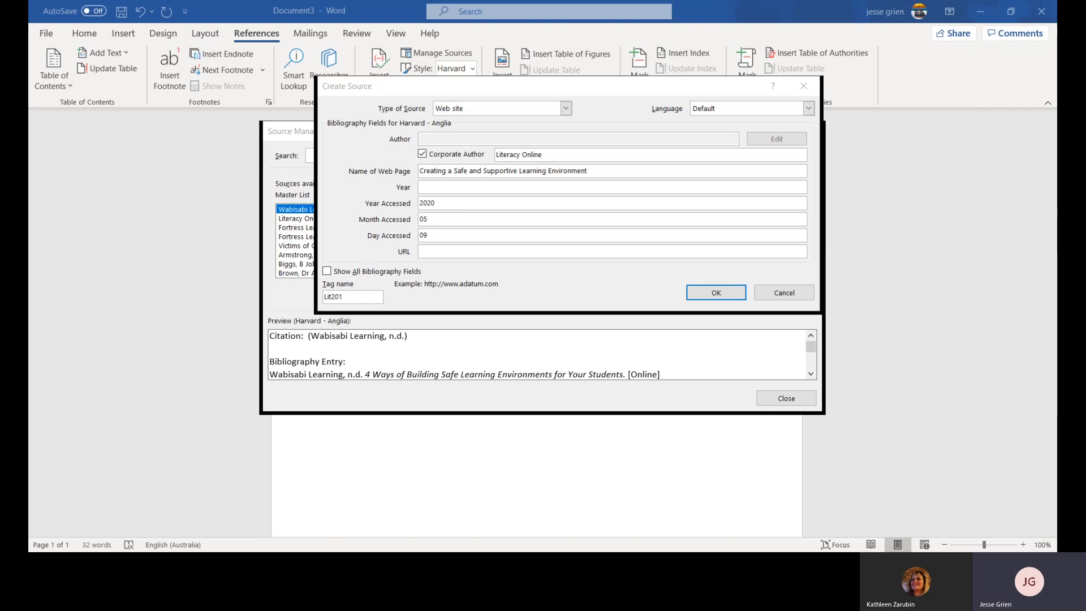
pyautogui.click(440, 251)
pyautogui.rightClick(440, 254)
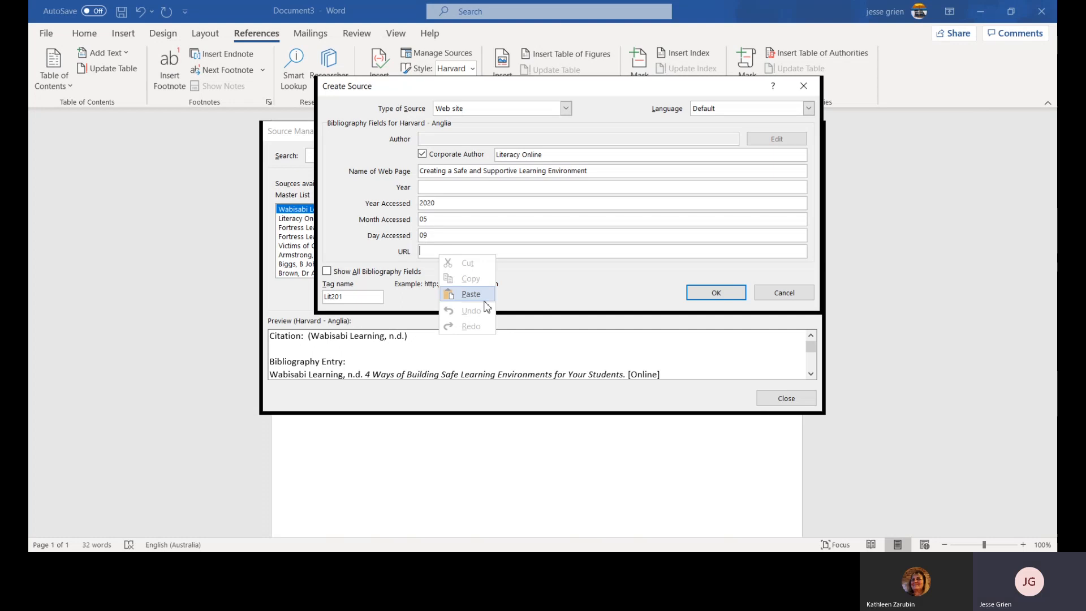
pyautogui.click(477, 294)
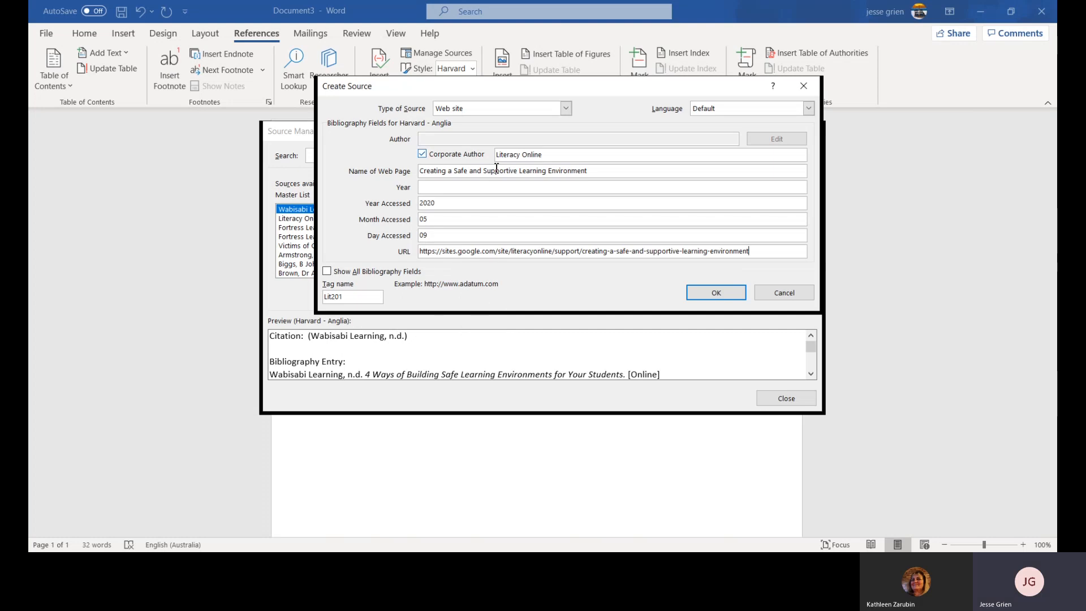
pyautogui.click(716, 293)
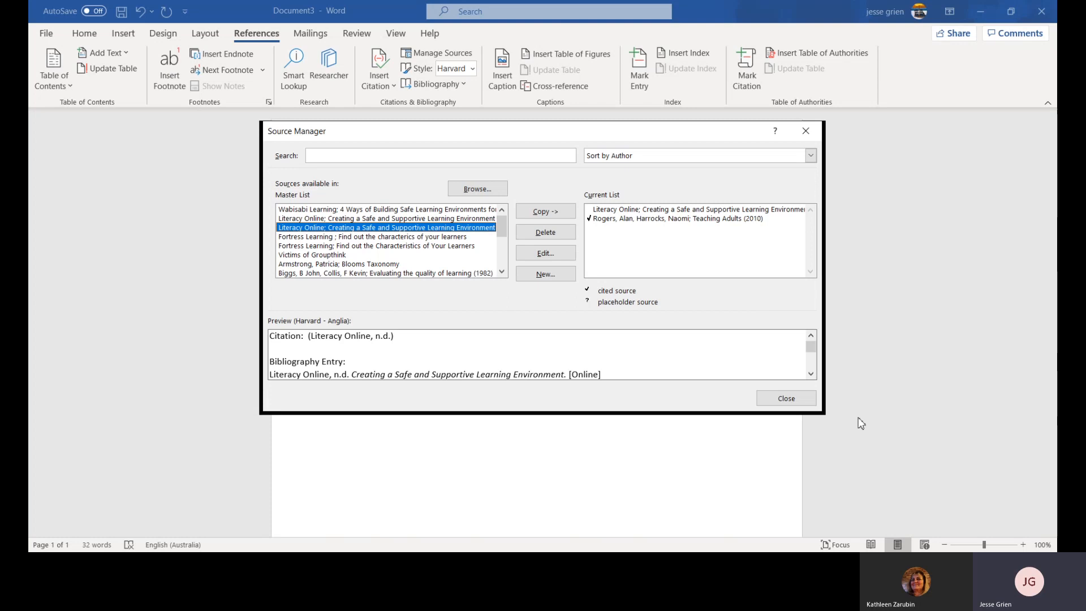
pyautogui.click(785, 398)
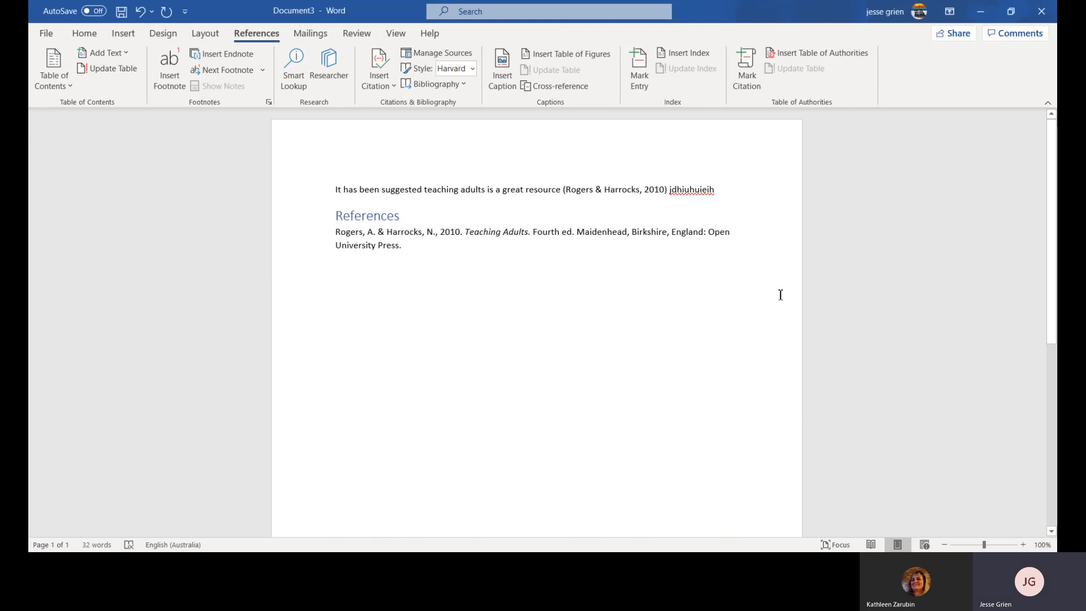
# Replace all the document text with Seukhkenceand, followed by a citation of the book Teaching Adults (2010) and a full stop.
pyautogui.moveTo(680, 279); pyautogui.dragTo(268, 160)
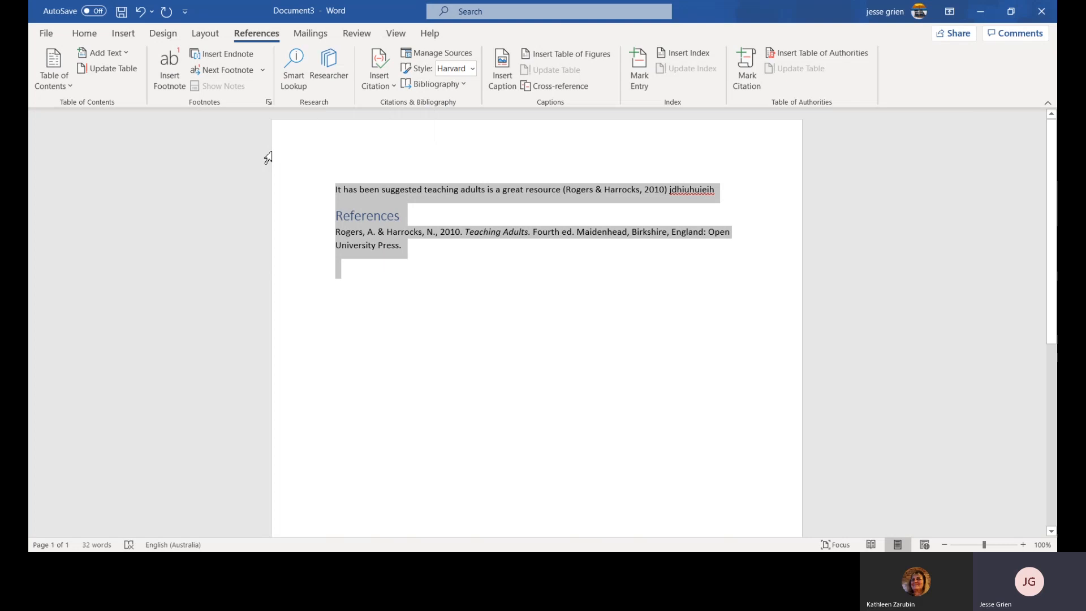
pyautogui.press('BackSpace')
pyautogui.write('seukhkenceand')
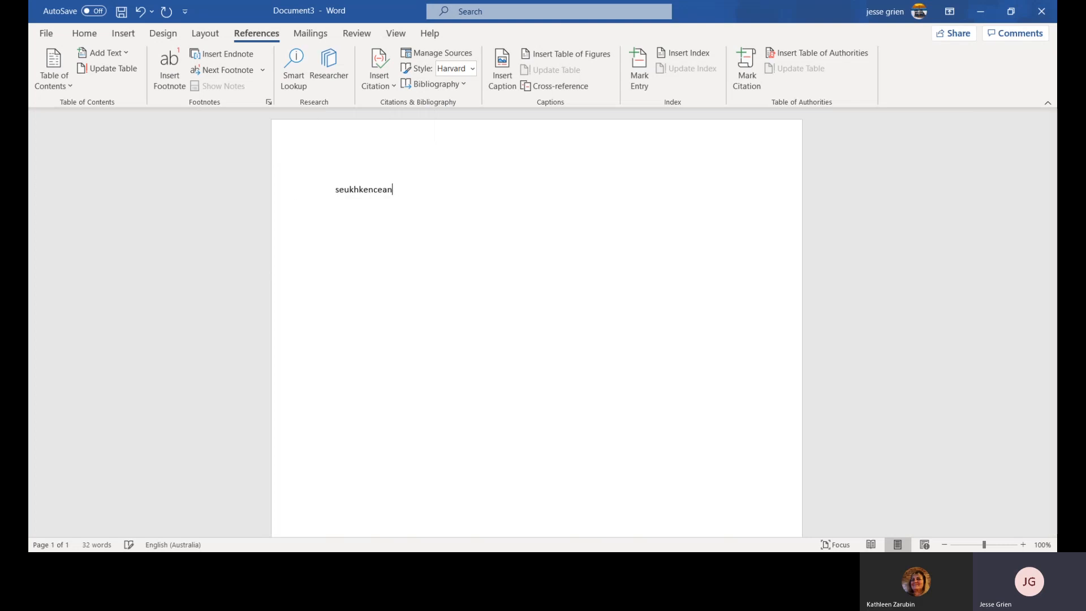
pyautogui.click(379, 66)
pyautogui.click(404, 143)
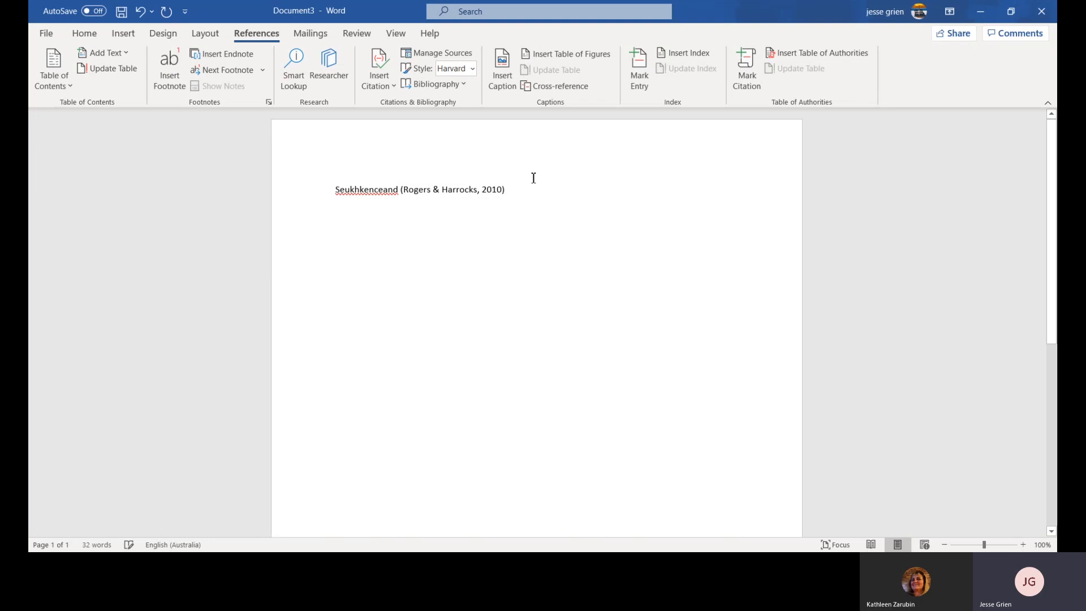
pyautogui.write('.')
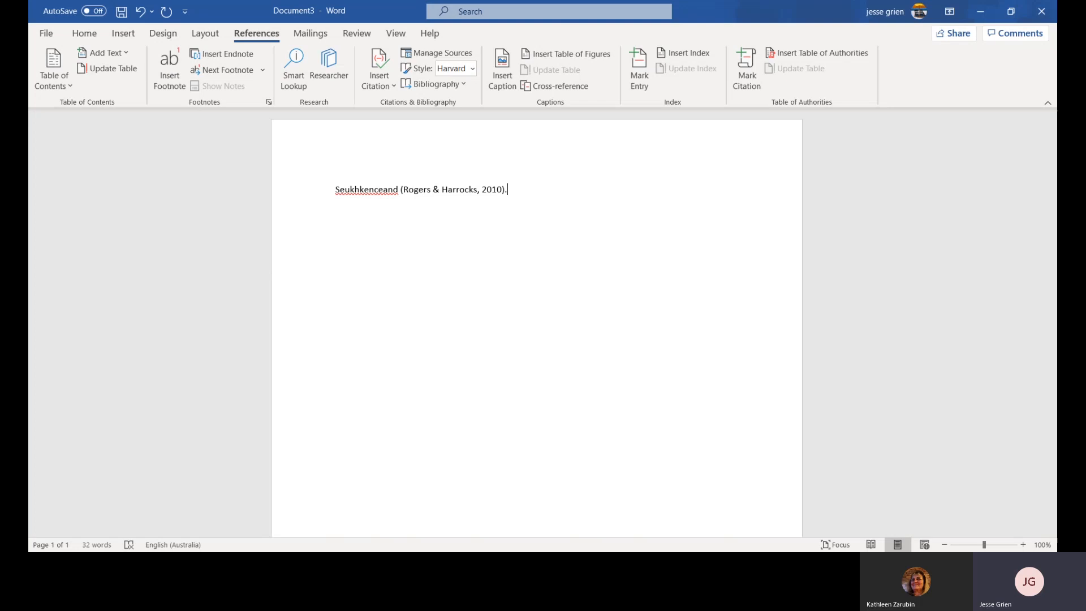
# Below a blank line, add the filler text kjneilndoae followed by a citation of the Literacy Online source and a full stop.
pyautogui.press('Return')
pyautogui.press('Return')
pyautogui.write('kjneilndoae')
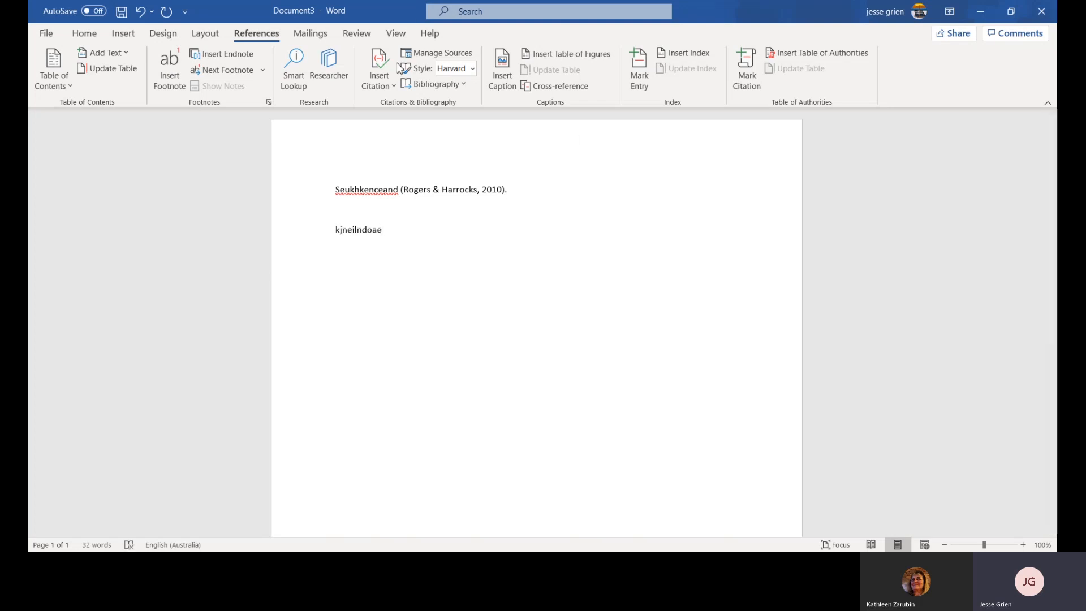
pyautogui.click(380, 77)
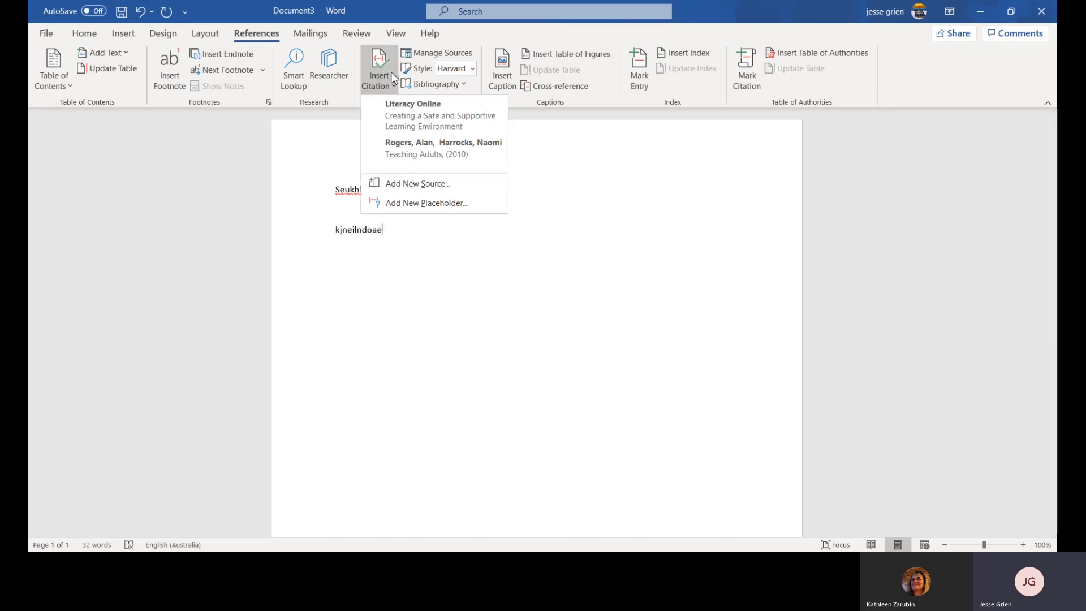
pyautogui.click(418, 111)
pyautogui.write('.')
# Insert a built-in References list two lines below the Literacy Online citation.
pyautogui.press('Return')
pyautogui.press('Return')
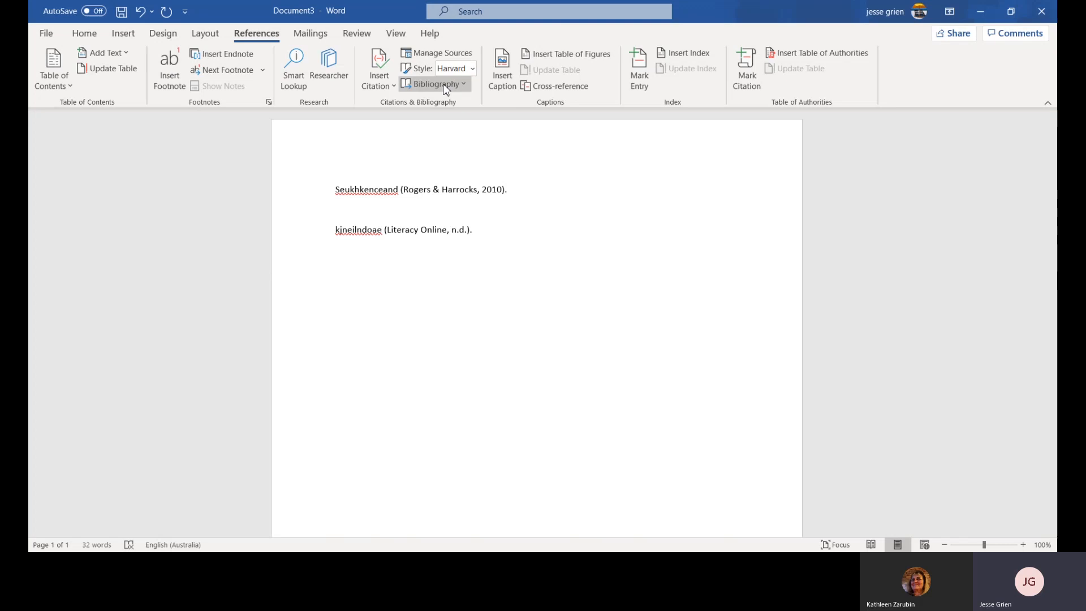
pyautogui.click(445, 88)
pyautogui.click(483, 277)
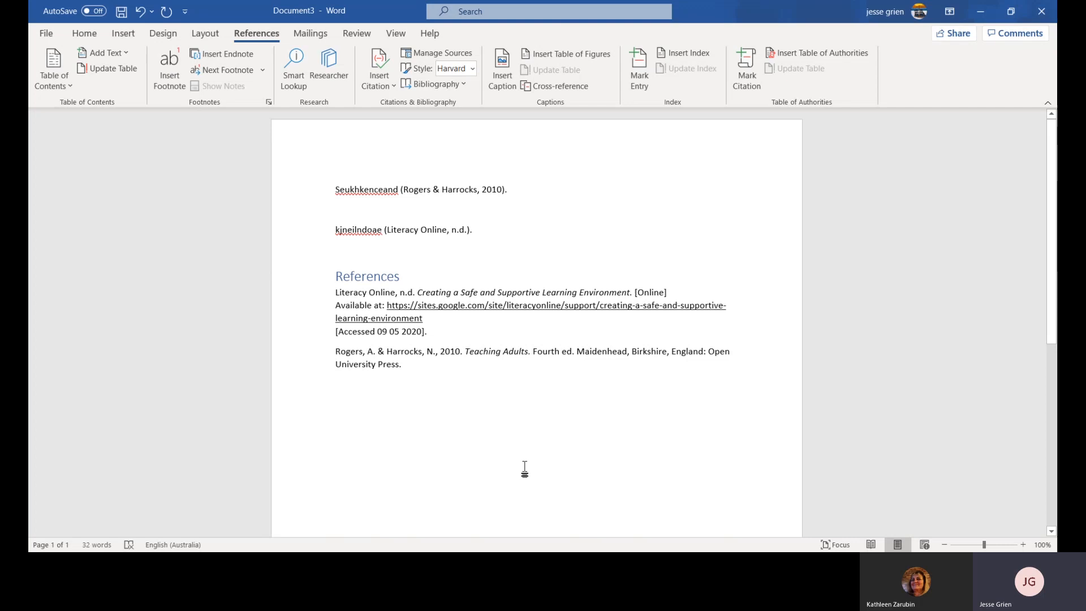
pyautogui.hotkey('ctrl', 'a')
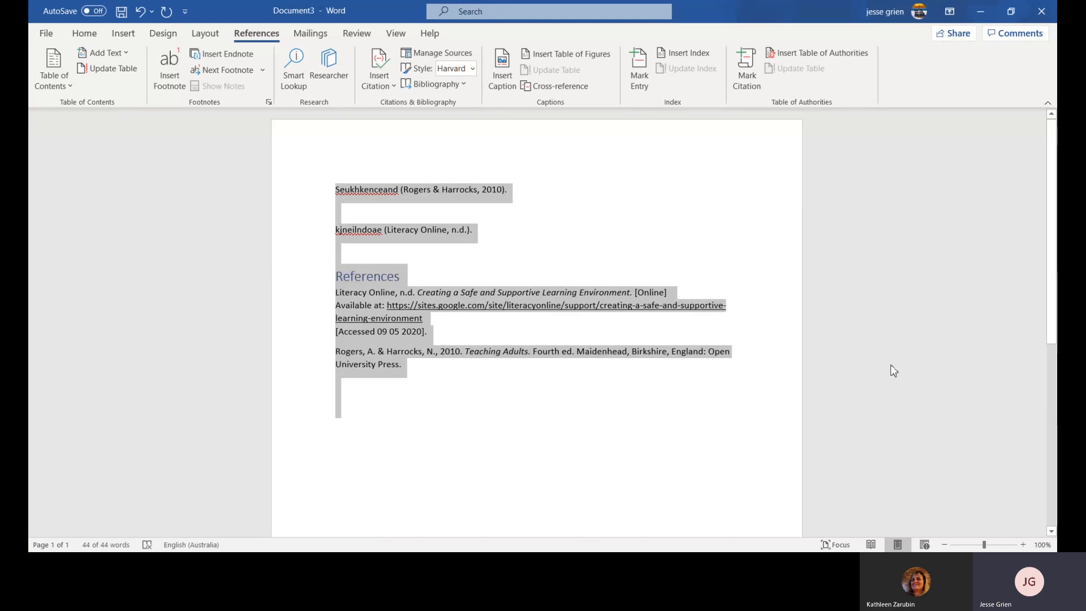
pyautogui.click(894, 370)
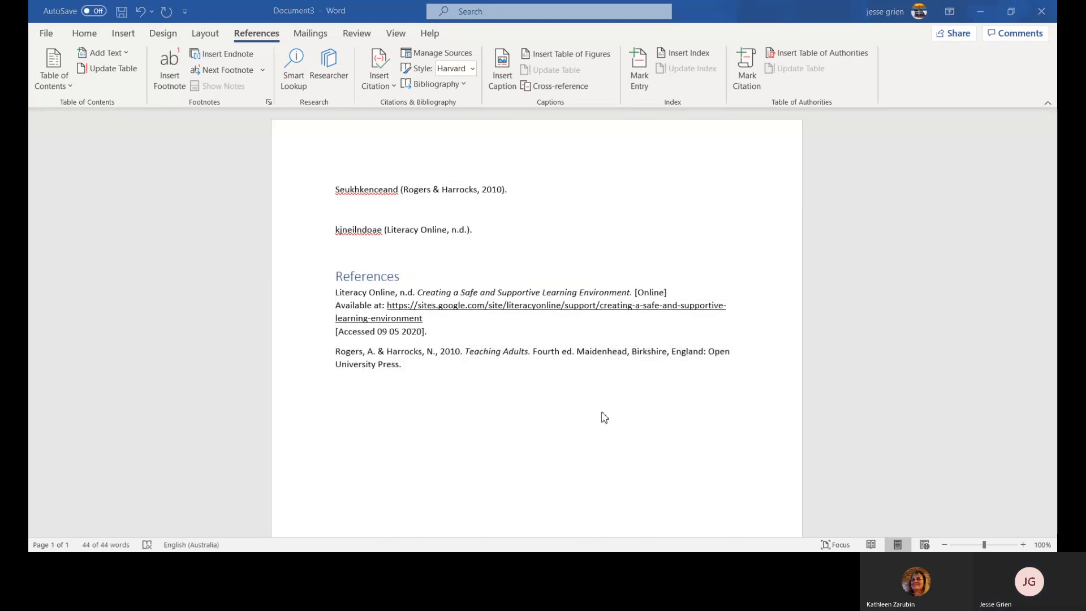